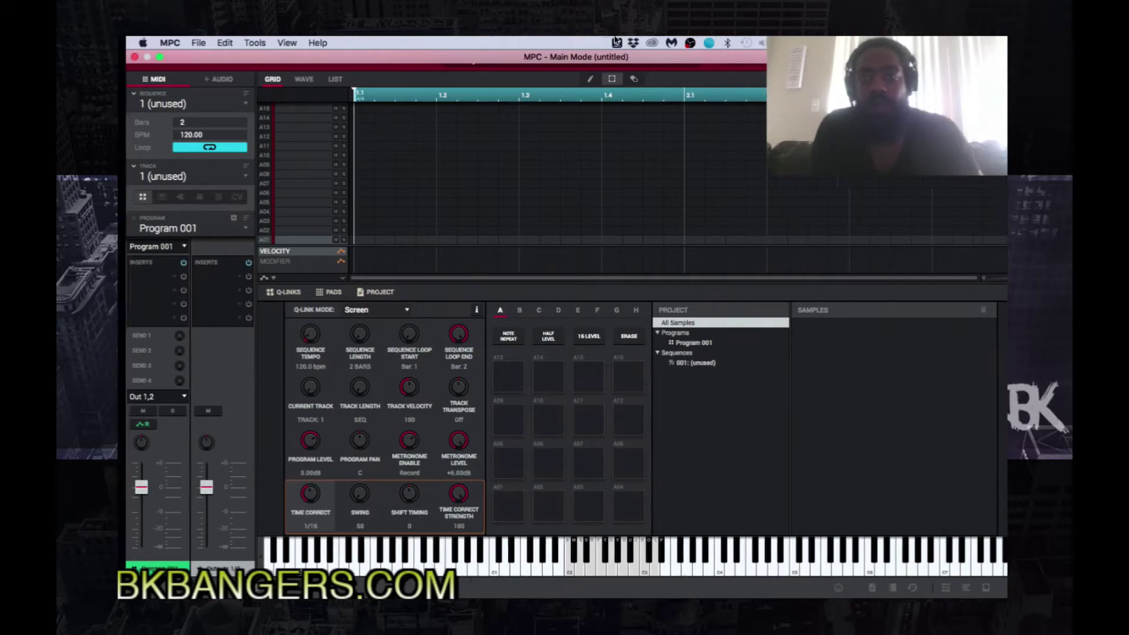
Switch to Chrome and change the Google search to "soundflower mac".
key(super+h)
key(super+Tab)
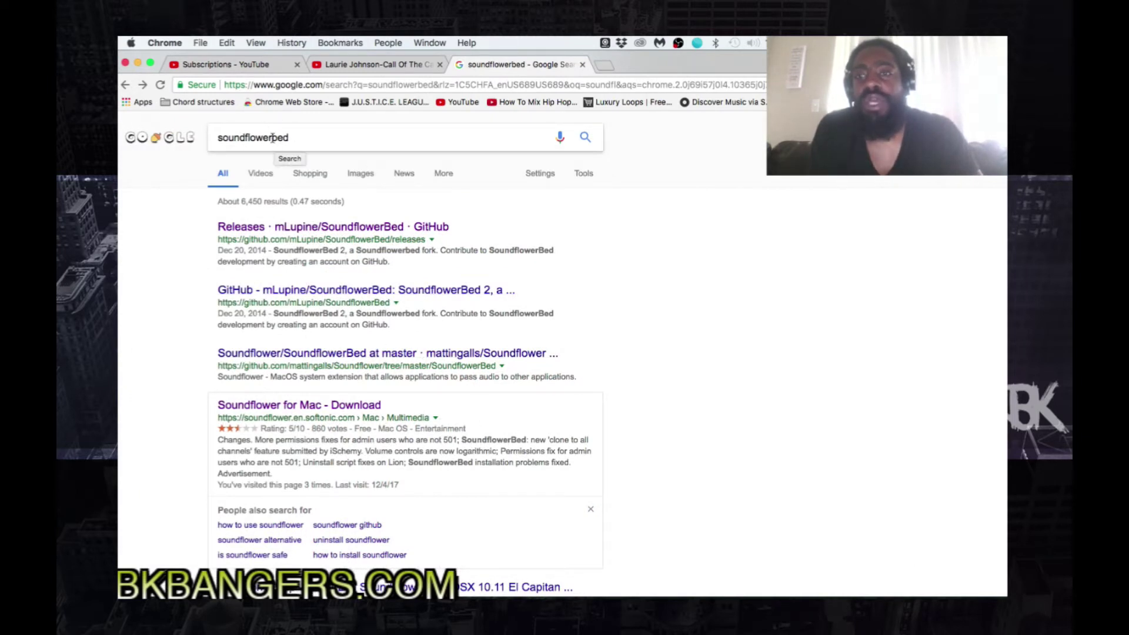
drag(272, 139, 323, 143)
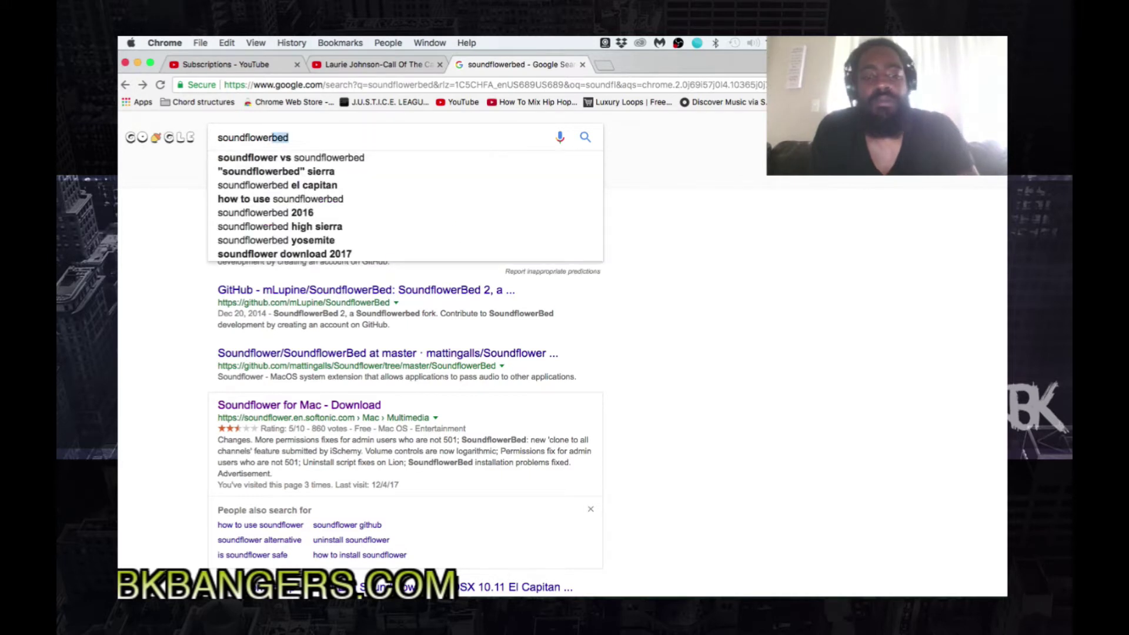
key(BackSpace)
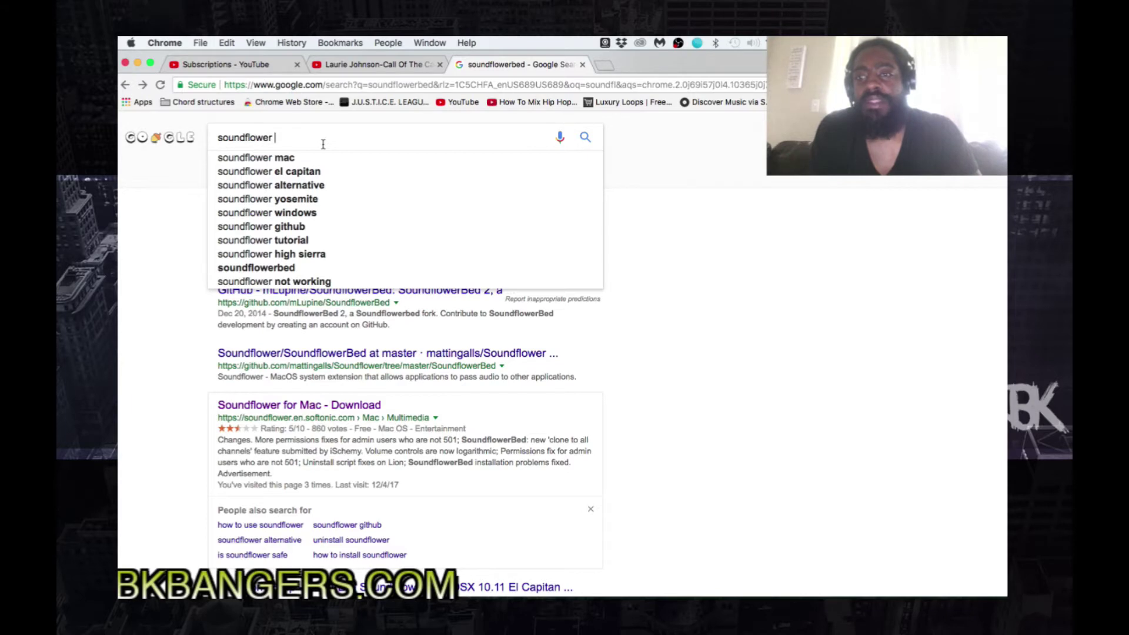
key(Down)
key(Return)
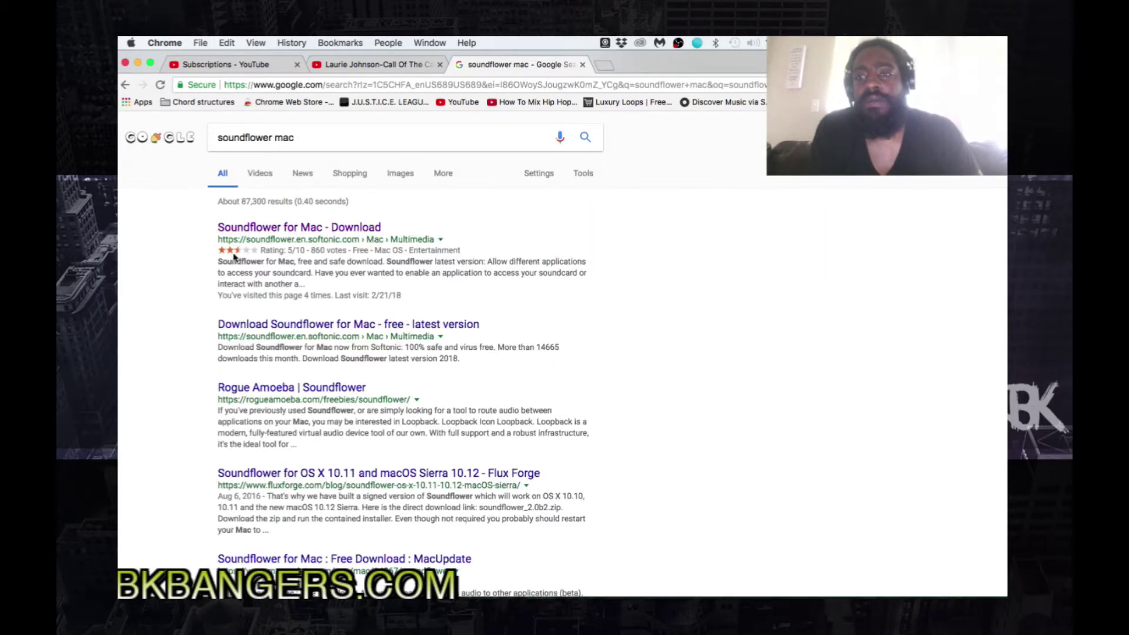
Review the Soundflower for Mac download page on Softonic, dismissing its alternatives pop-up, and close its tab.
click(291, 232)
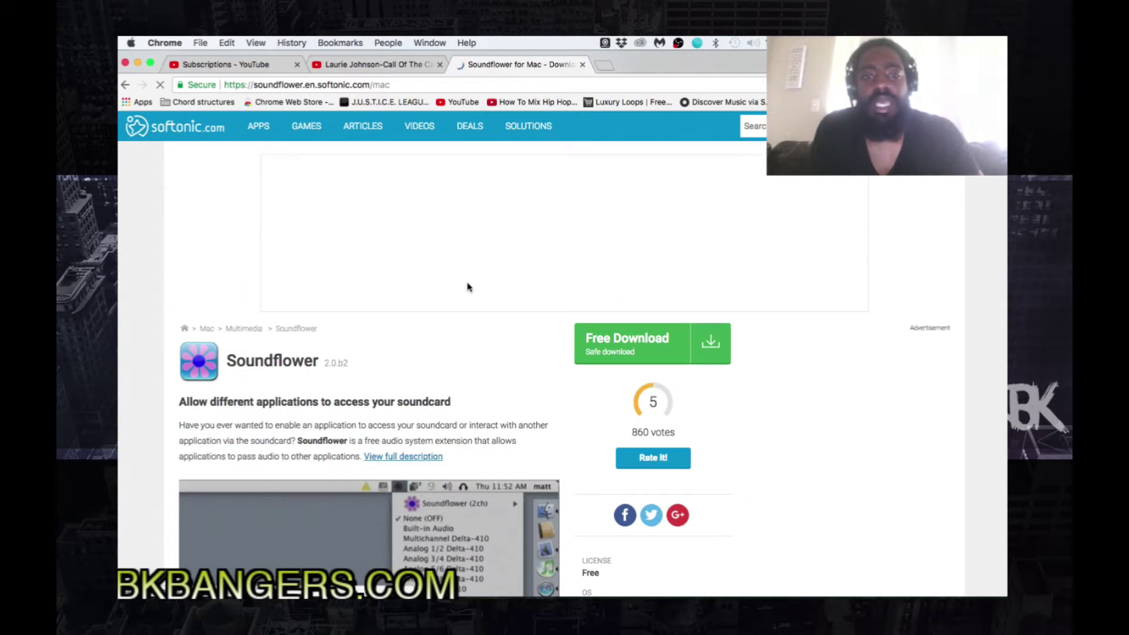
scroll(647, 369, down, 5)
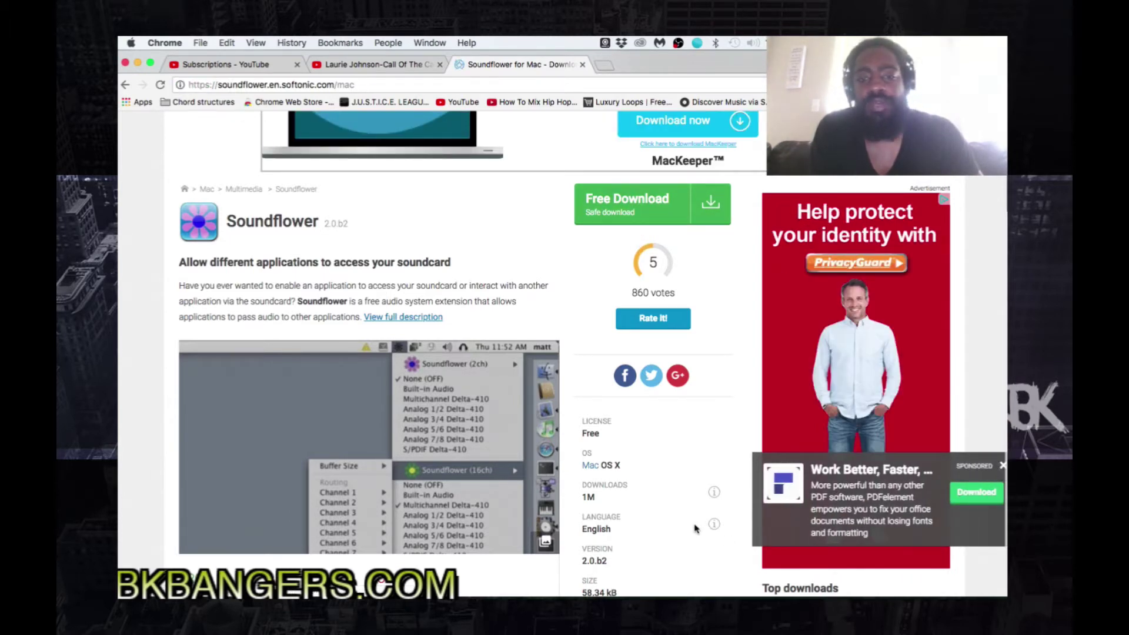
scroll(695, 528, down, 5)
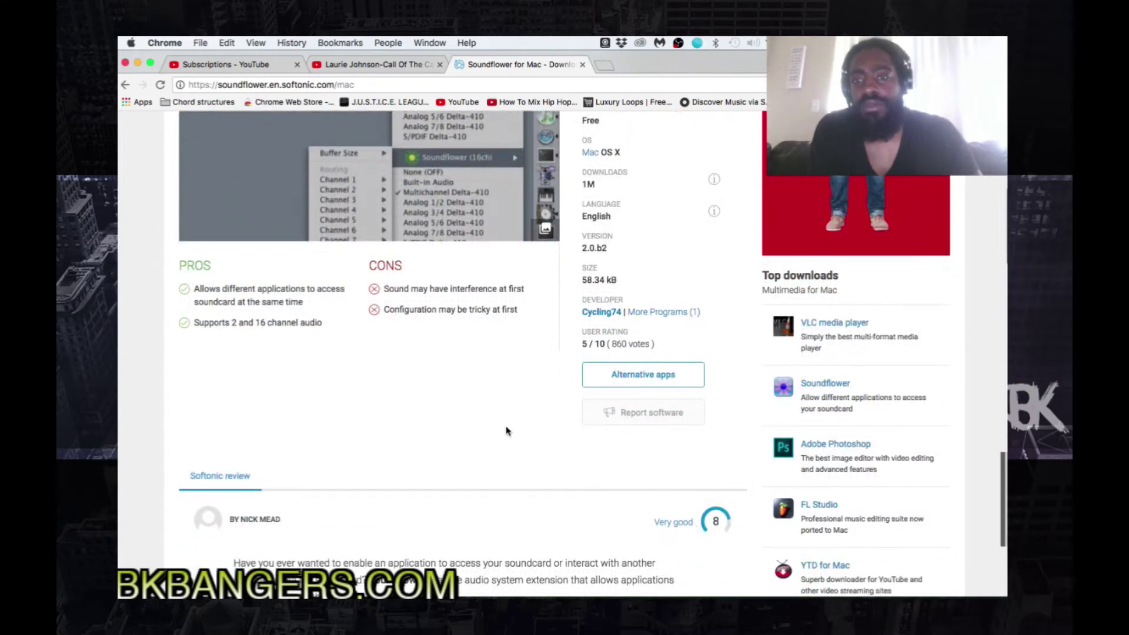
scroll(497, 422, up, 3)
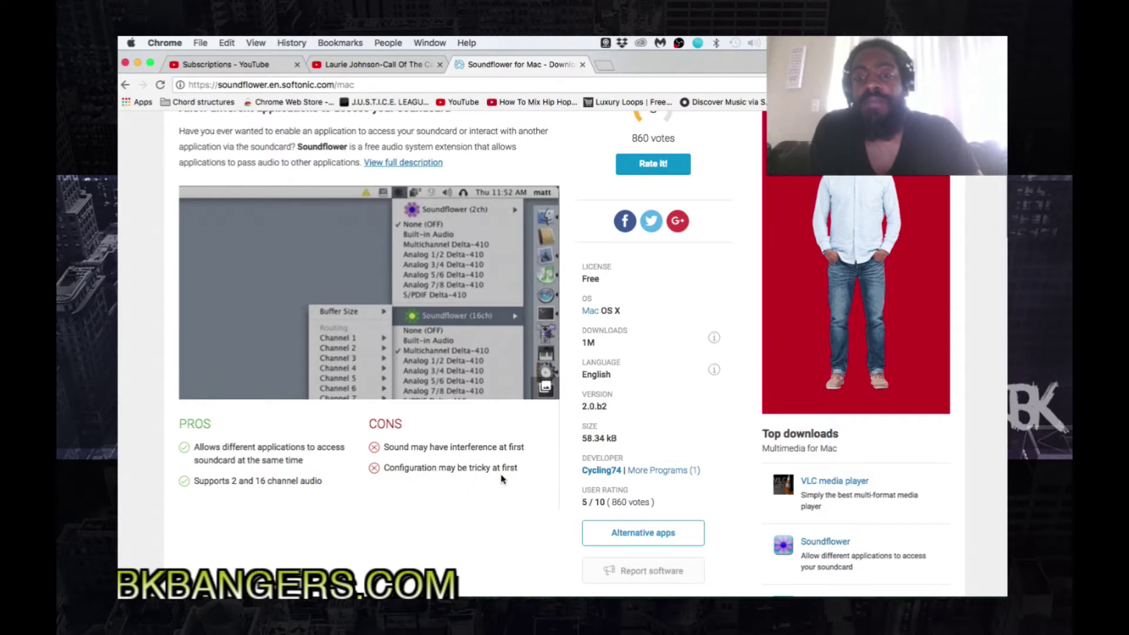
scroll(526, 474, up, 3)
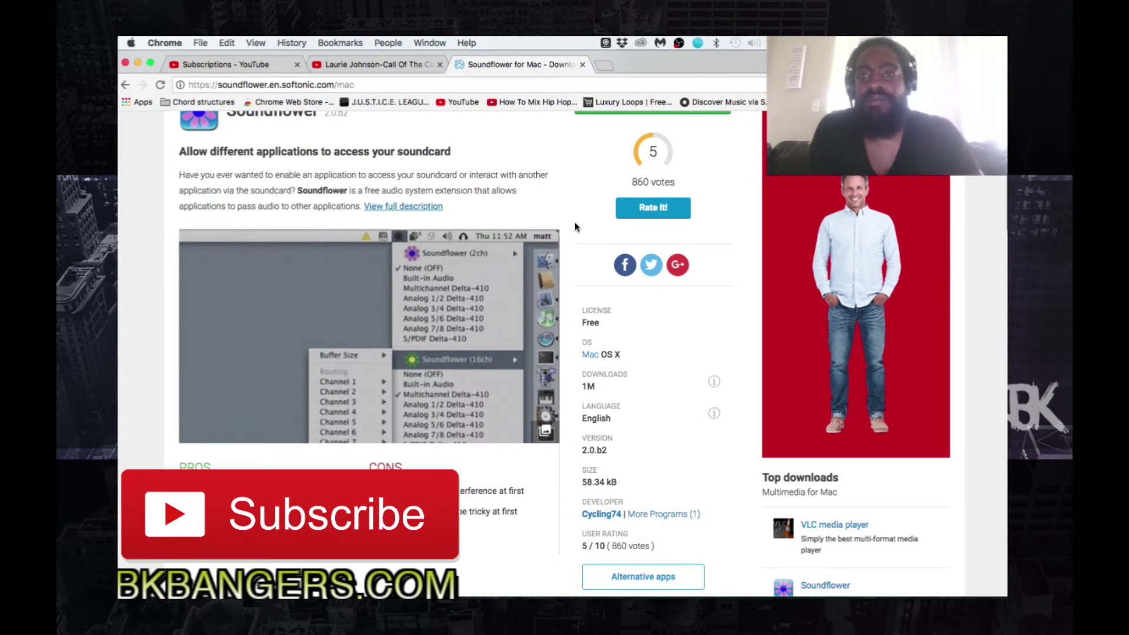
scroll(575, 226, up, 3)
scroll(576, 228, up, 2)
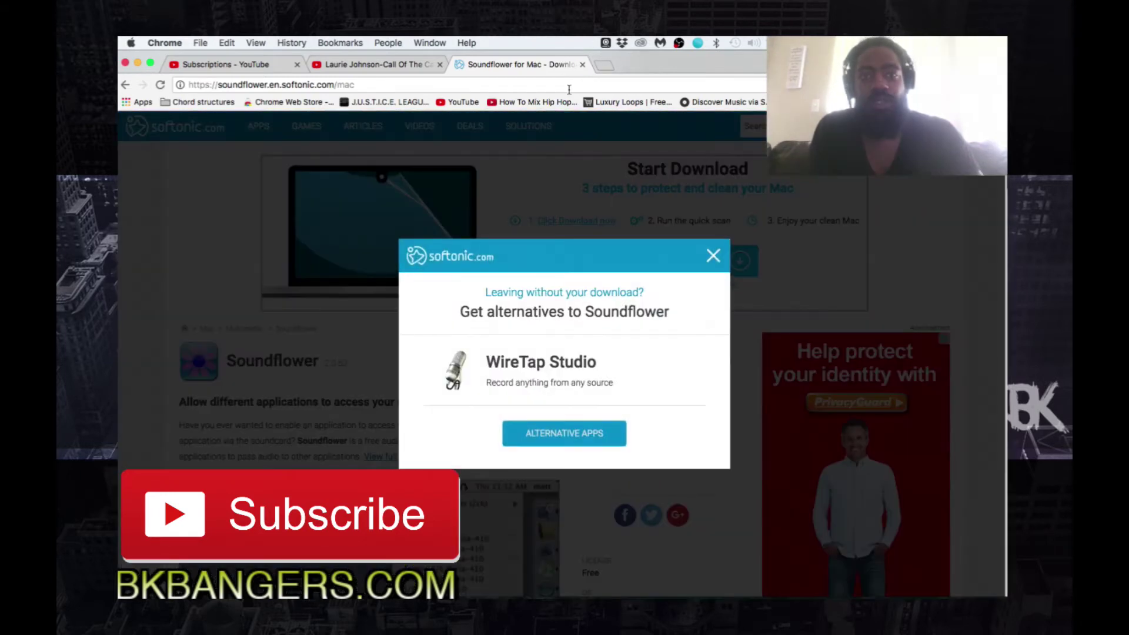
click(713, 256)
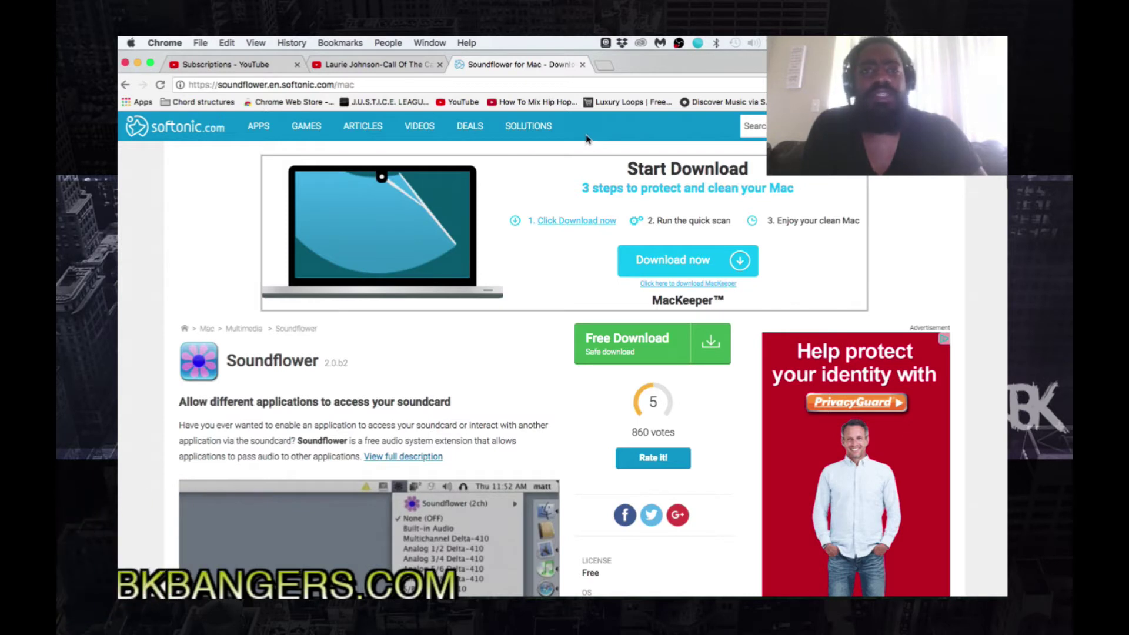
click(582, 64)
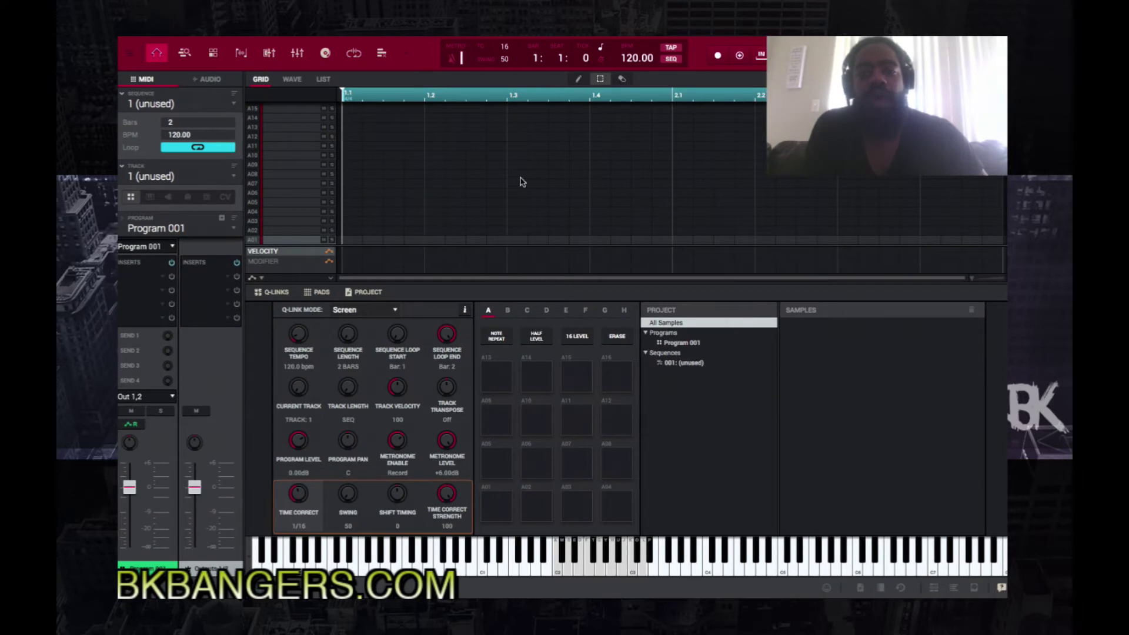
In MPC's audio preferences, examine the available output and input devices, keeping Multi-Output Device (1) and Soundflower (2ch).
key(super+comma)
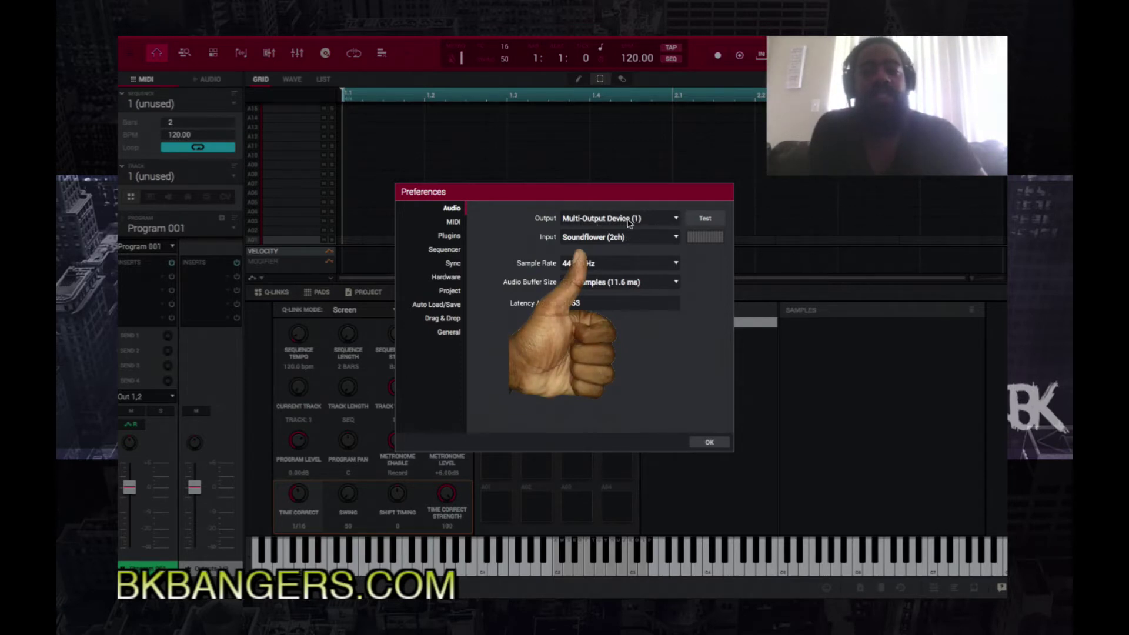
click(676, 219)
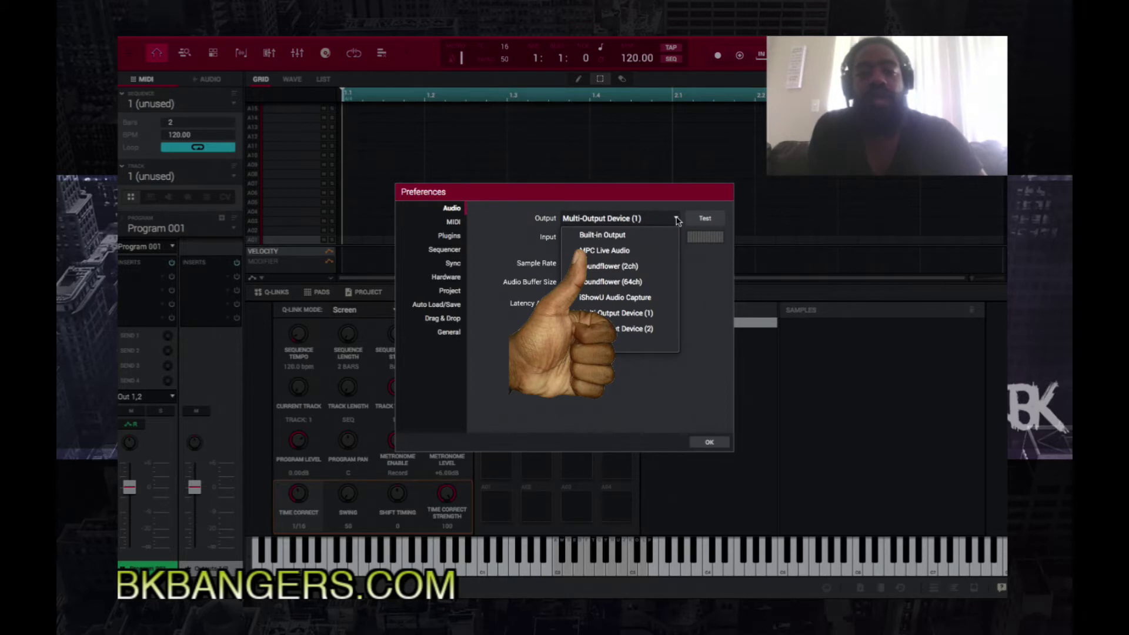
click(676, 219)
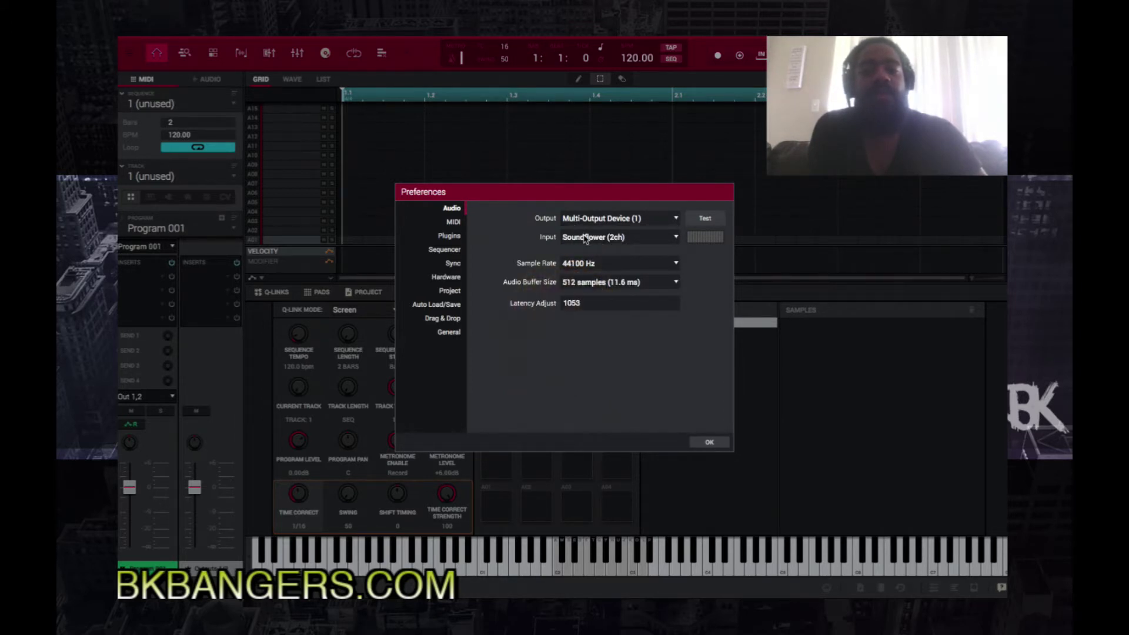
click(676, 238)
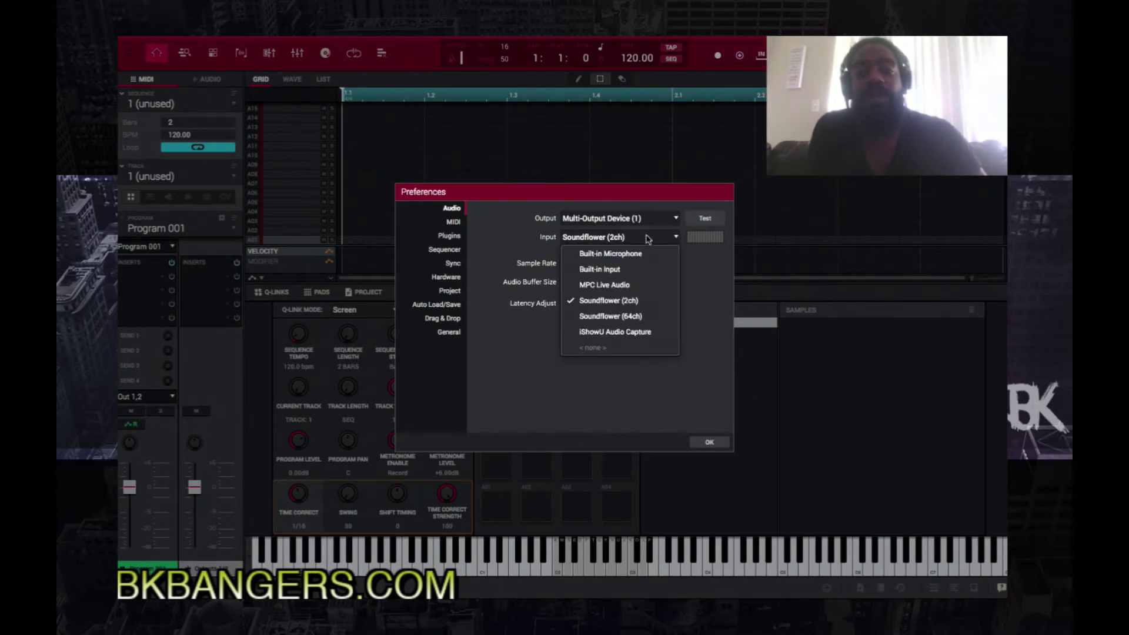
click(675, 238)
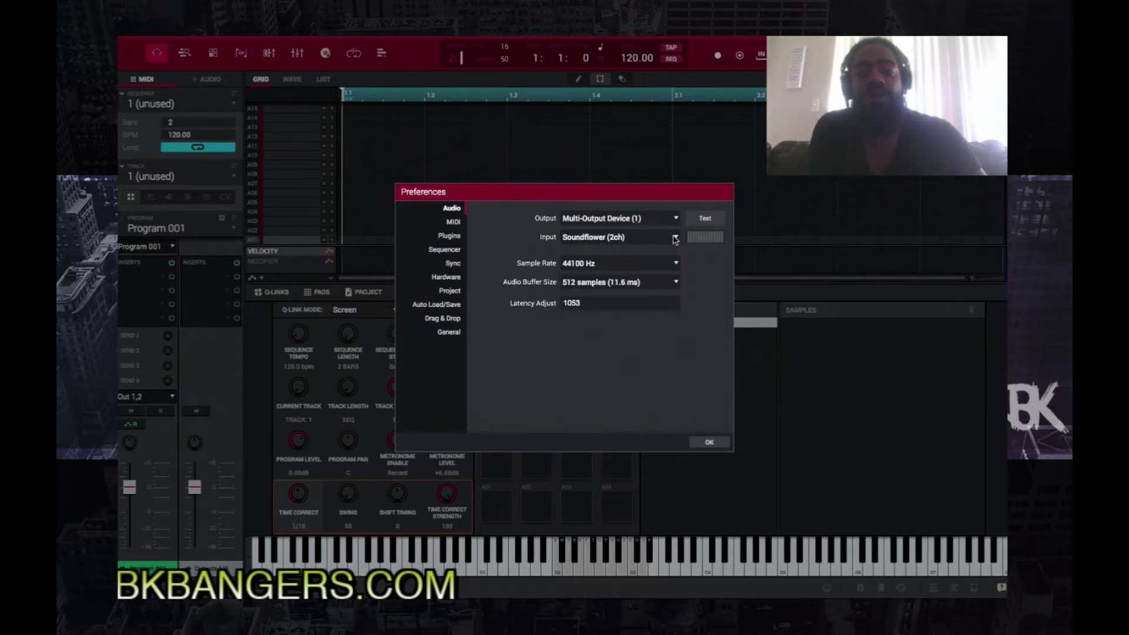
click(710, 442)
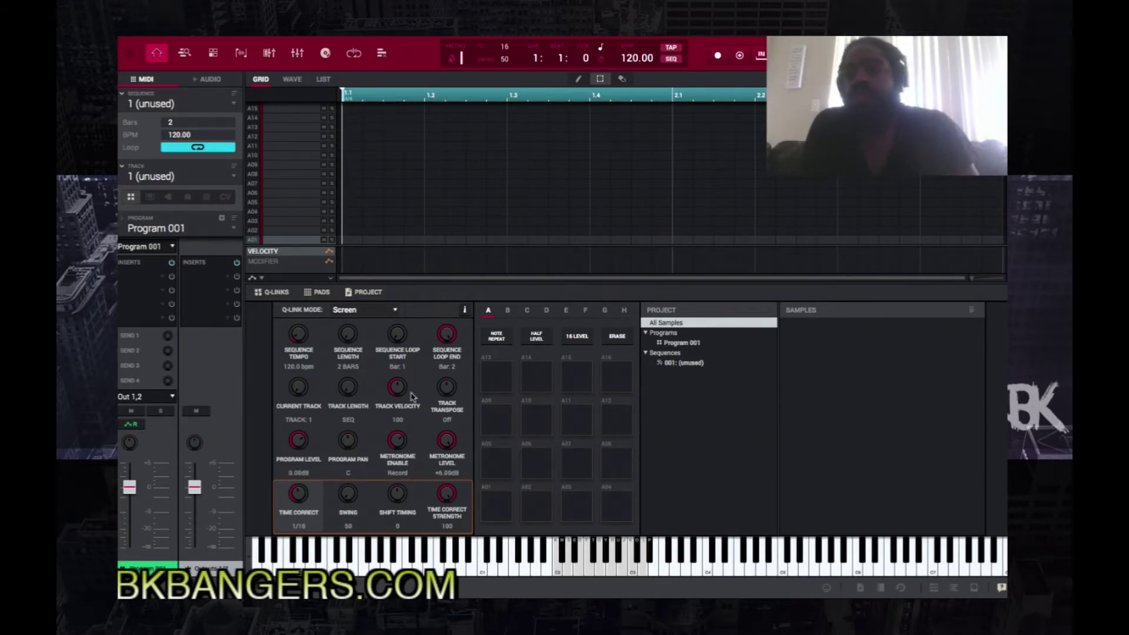
Switch MPC to the Sampler mode and arm it for recording.
click(242, 53)
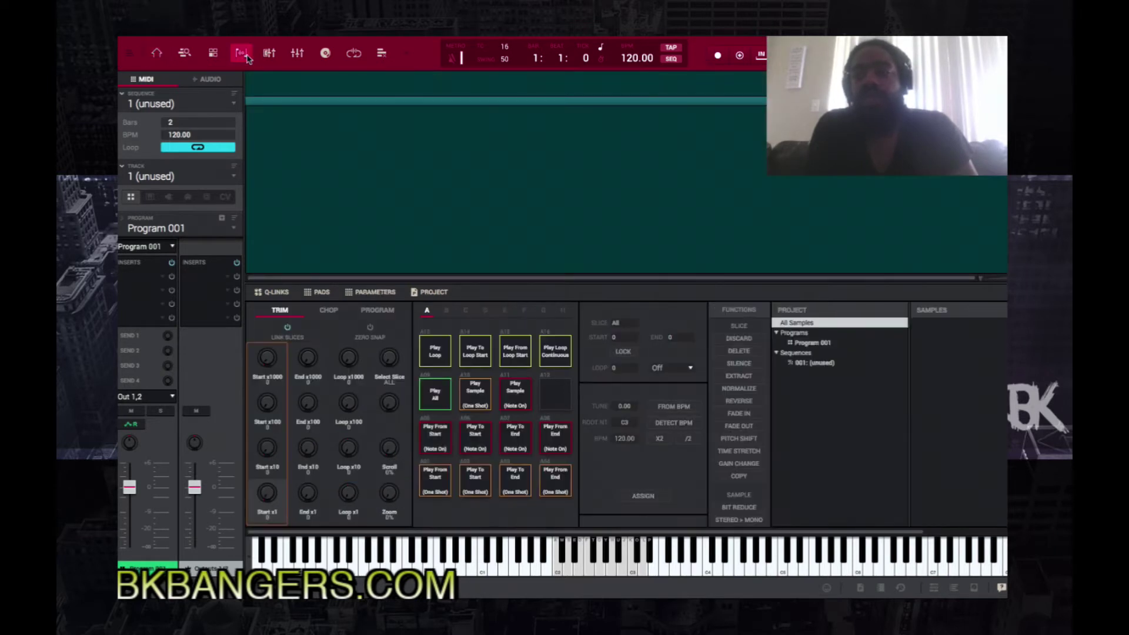
click(354, 53)
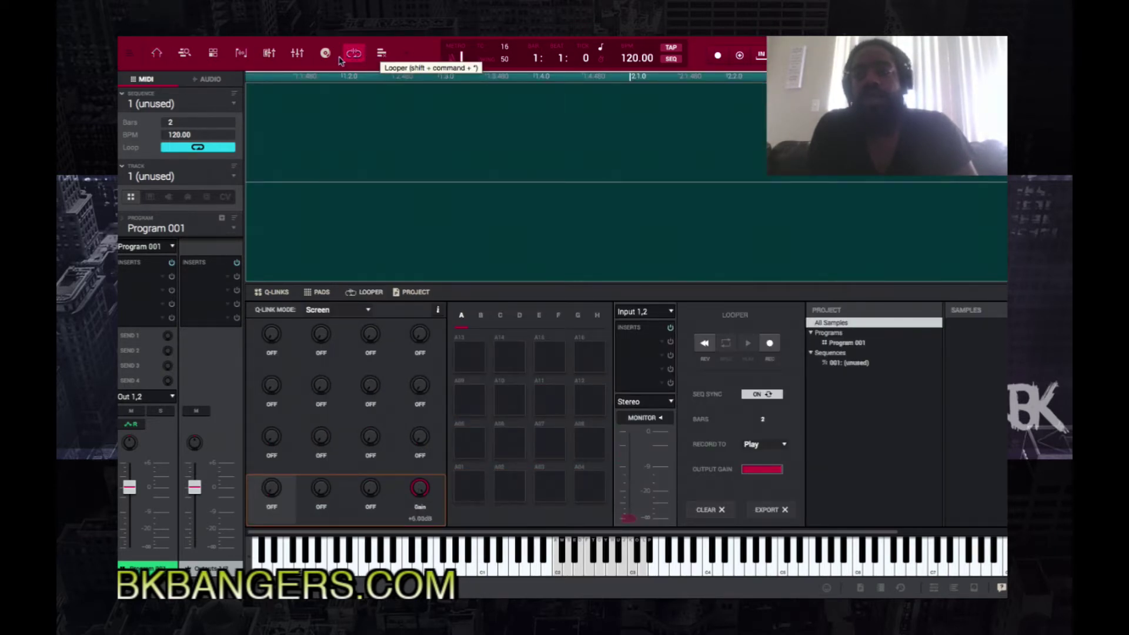
click(326, 54)
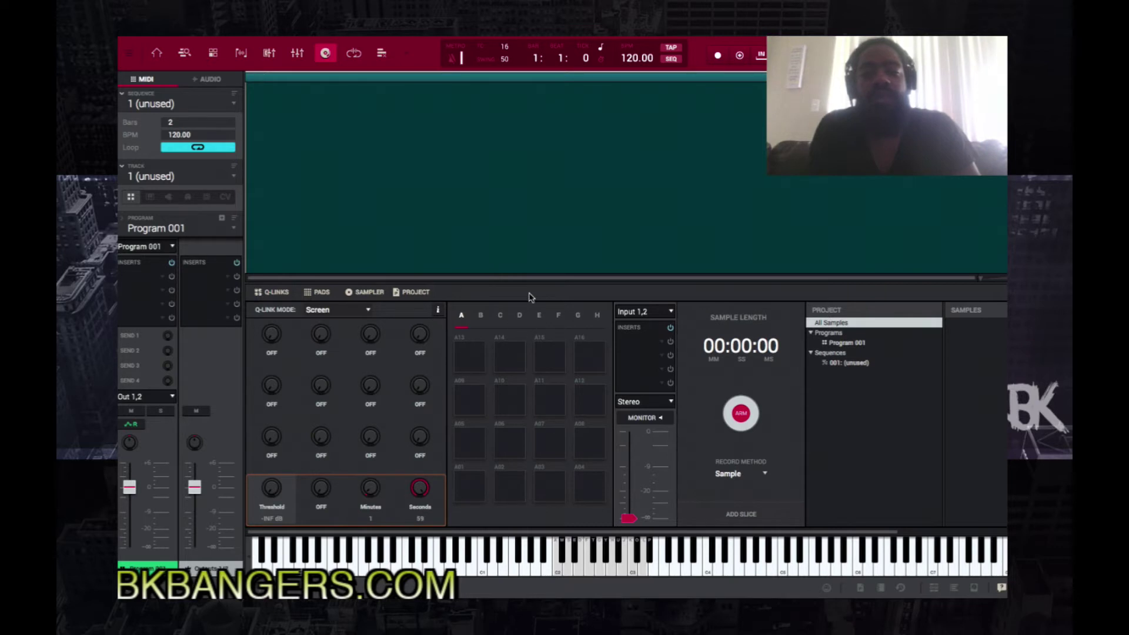
click(742, 420)
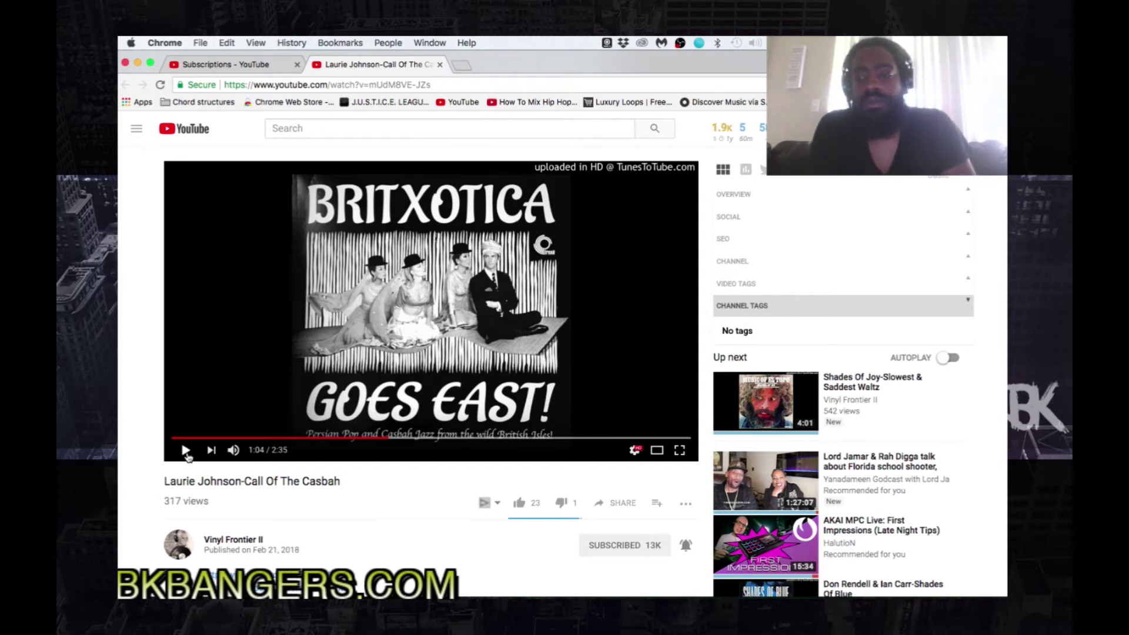
In Chrome, play the Call Of The Casbah YouTube video from its beginning and pause it.
click(269, 376)
key(0)
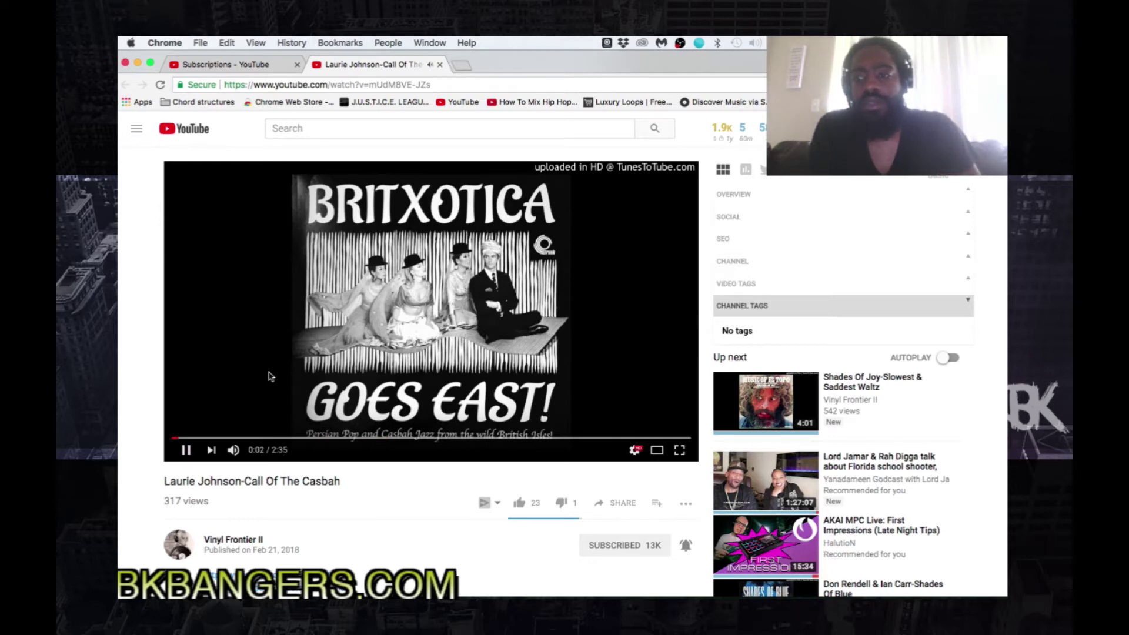
click(270, 376)
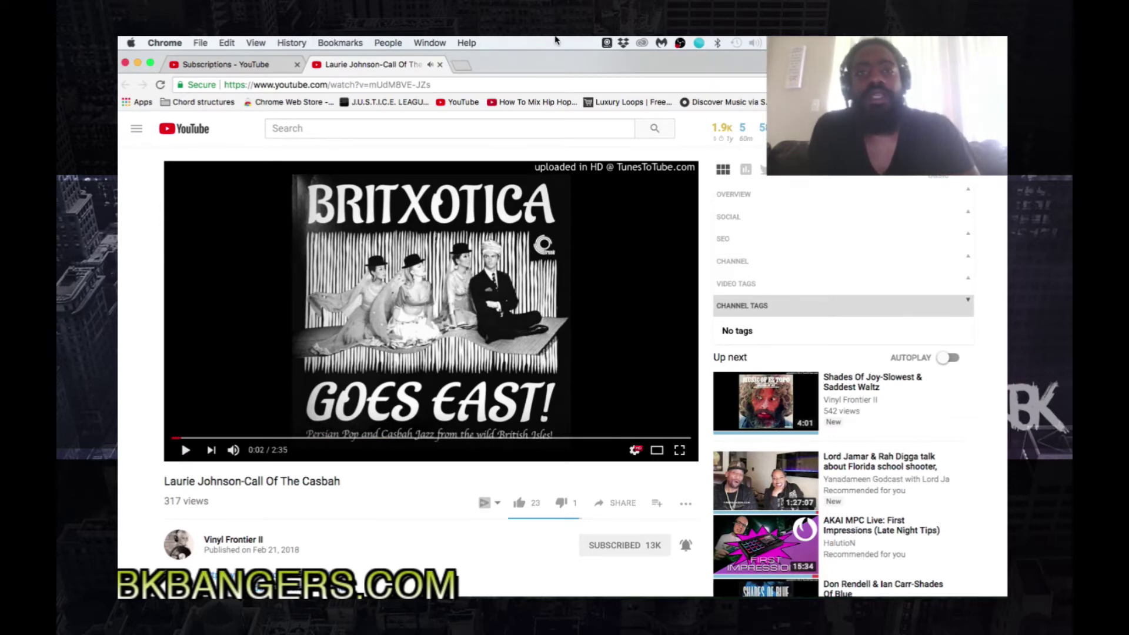
Arm the sampler in MPC for a new recording and return to the YouTube video in Chrome.
key(ctrl+Right)
key(ctrl+Right)
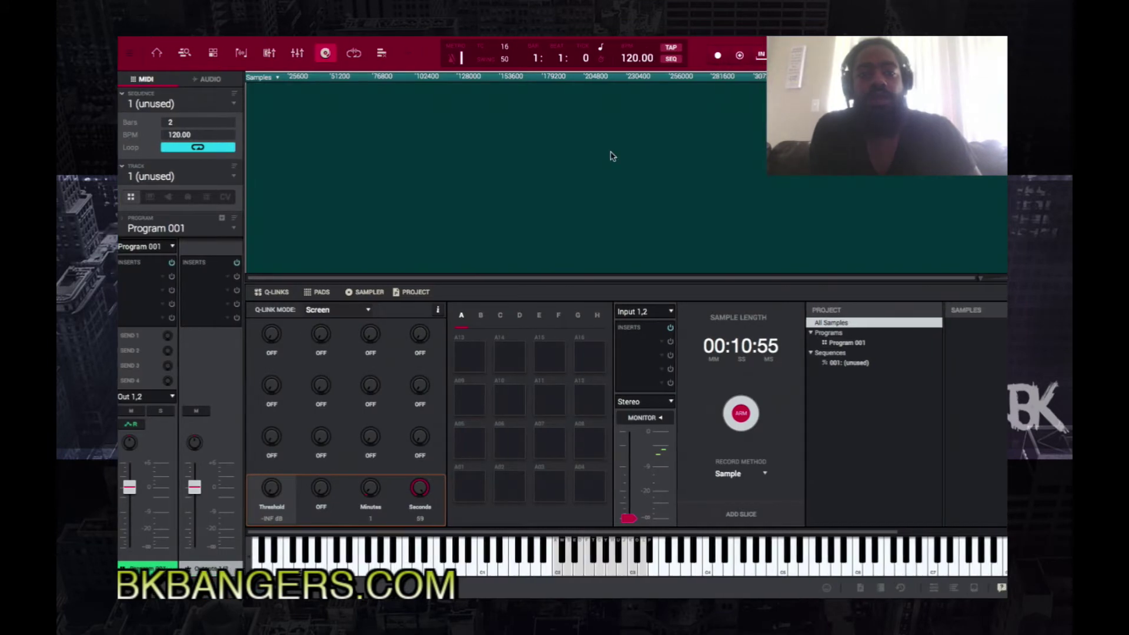
click(739, 414)
key(ctrl+Left)
key(ctrl+Left)
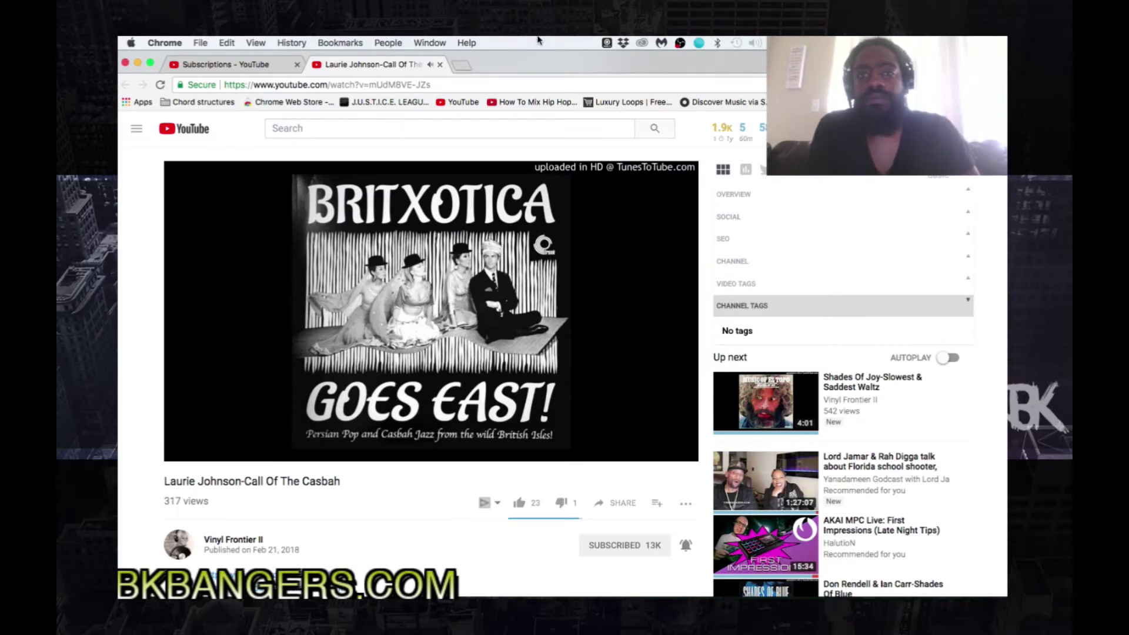
Check the running sample recording in MPC and go back to the YouTube video.
key(ctrl+Up)
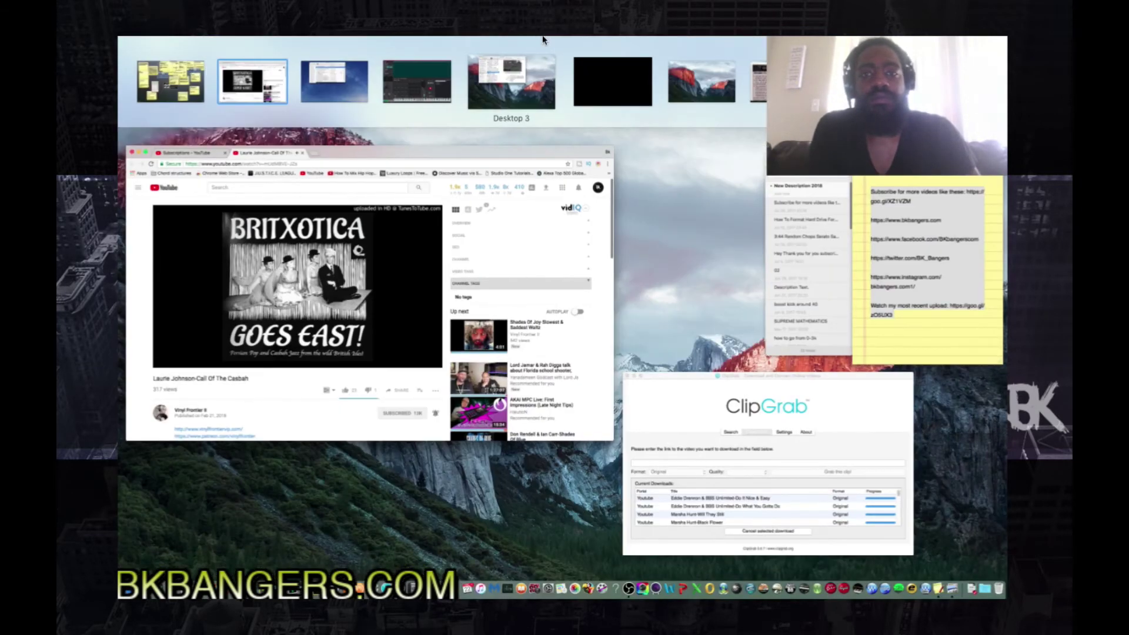
click(461, 78)
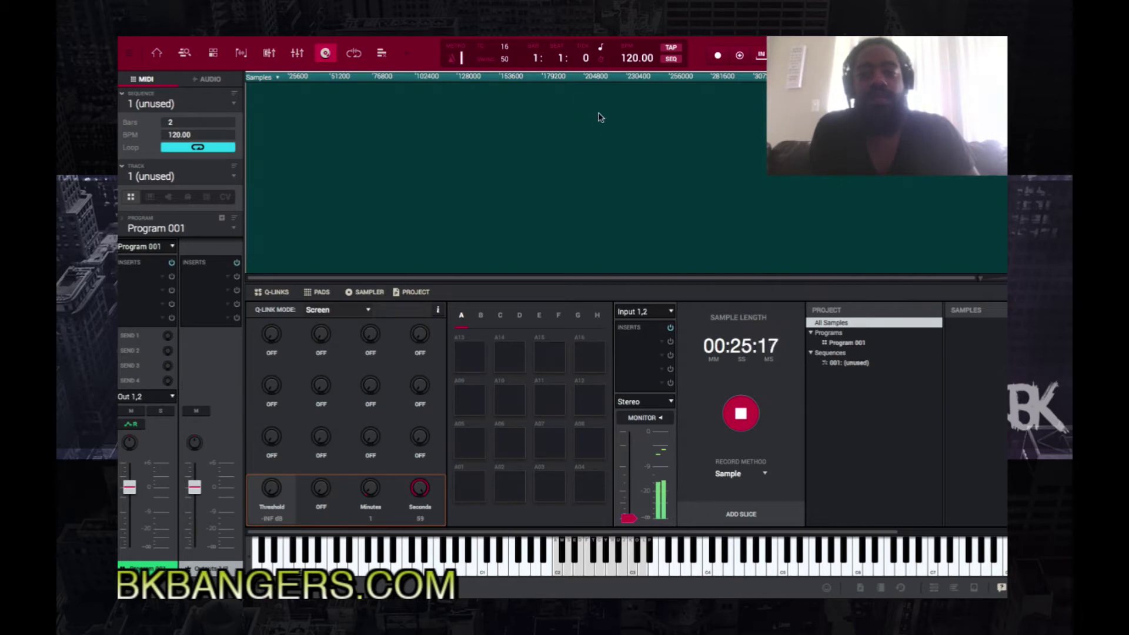
key(ctrl+Up)
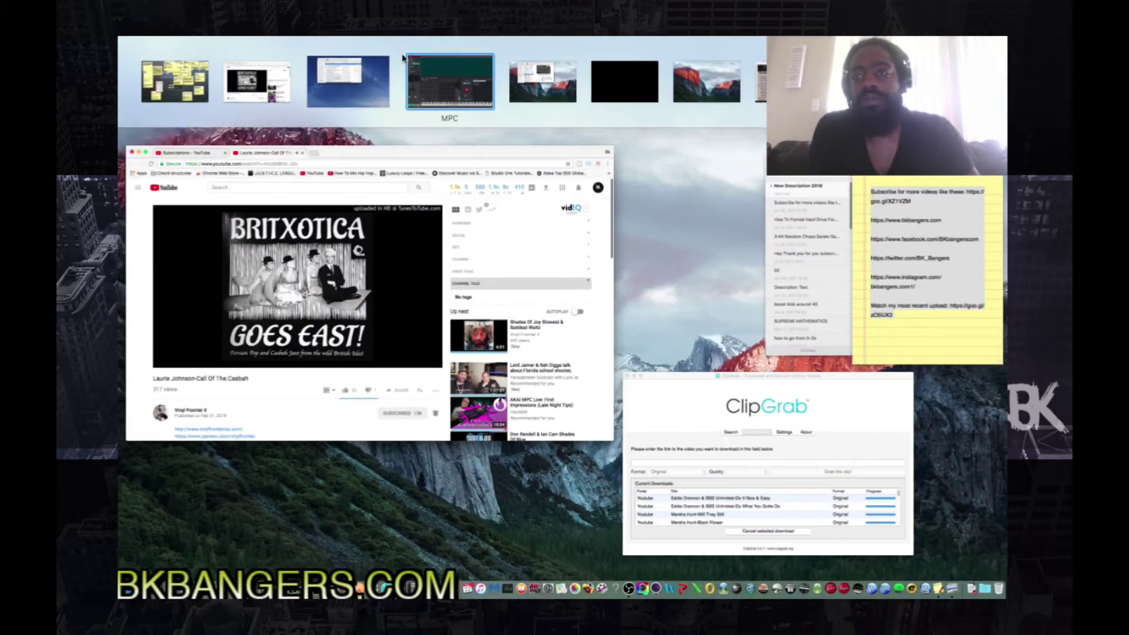
click(271, 85)
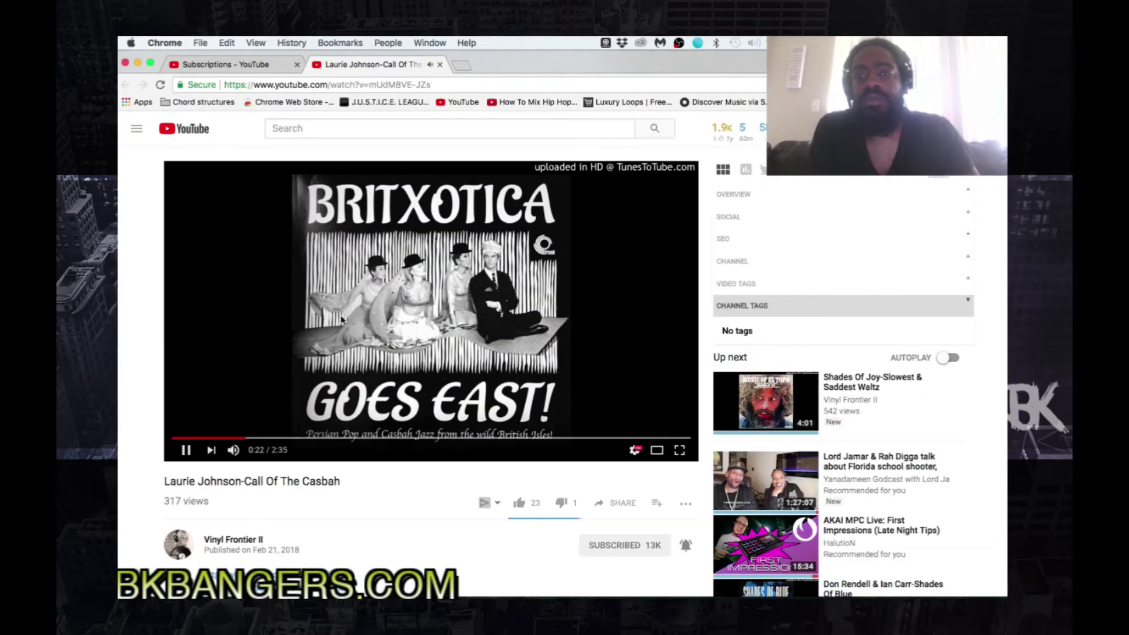
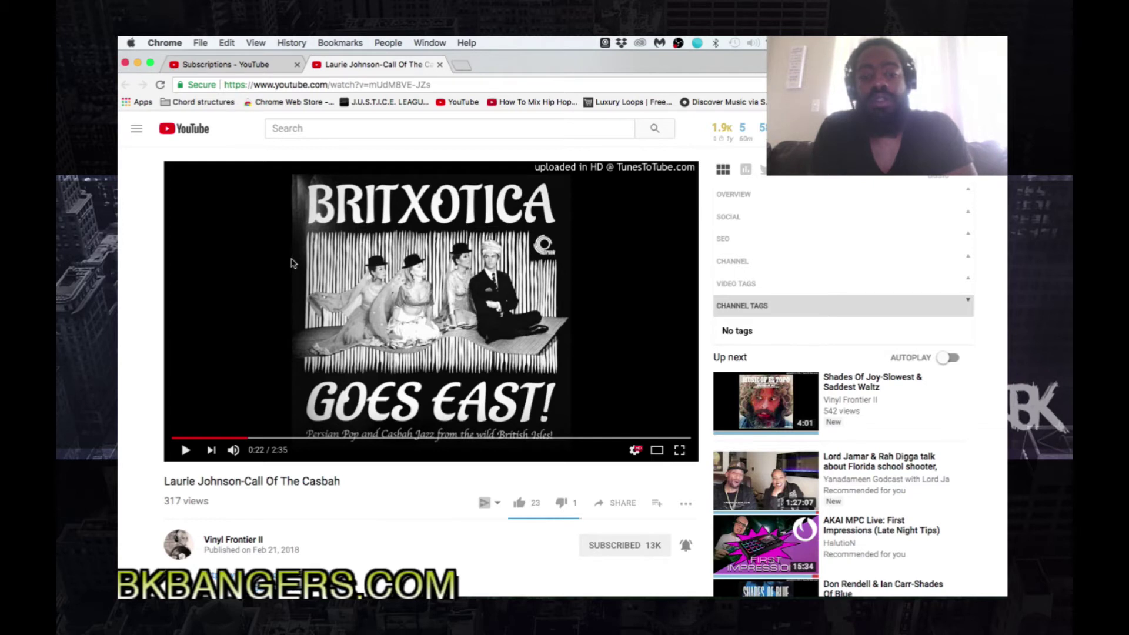
Jump the paused video to various points between its start and 60 percent, ending at the 50 percent mark.
key(0)
key(6)
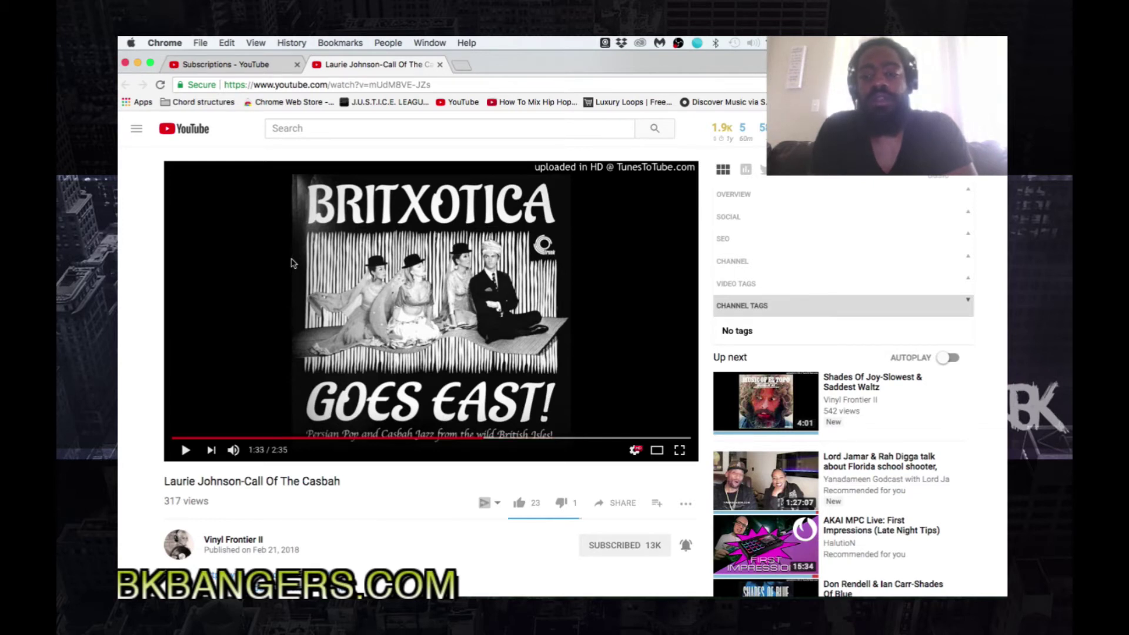
key(5)
key(4)
key(3)
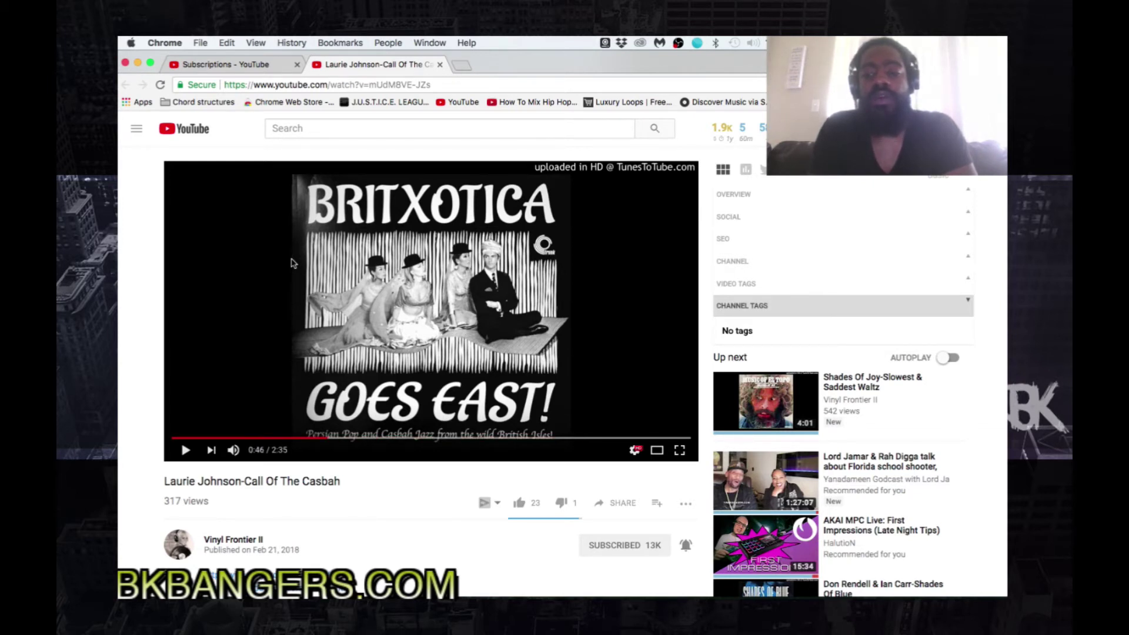
key(2)
key(1)
key(4)
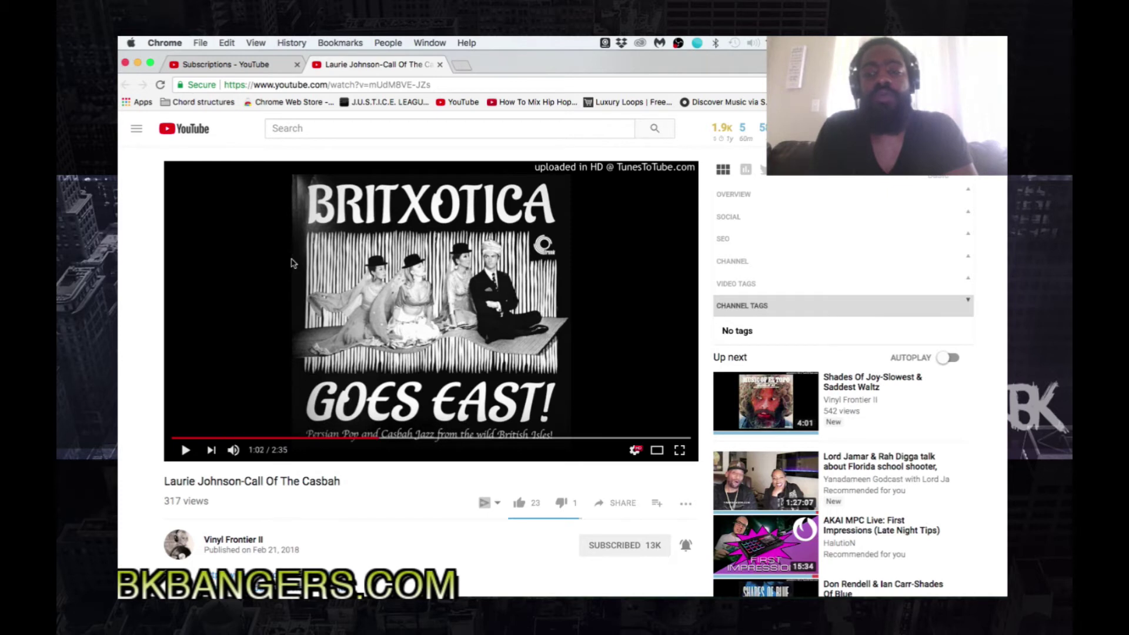
key(5)
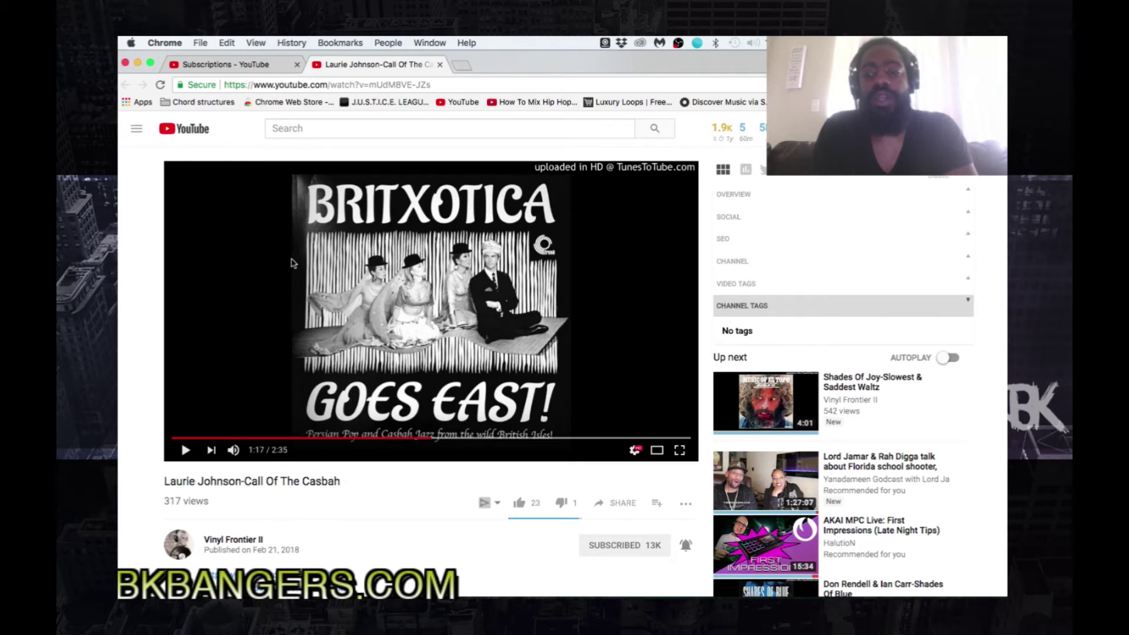
Jump the paused video repeatedly between points from its 10 to 90 percent marks, ending at the 60 percent mark.
key(7)
key(6)
key(8)
key(9)
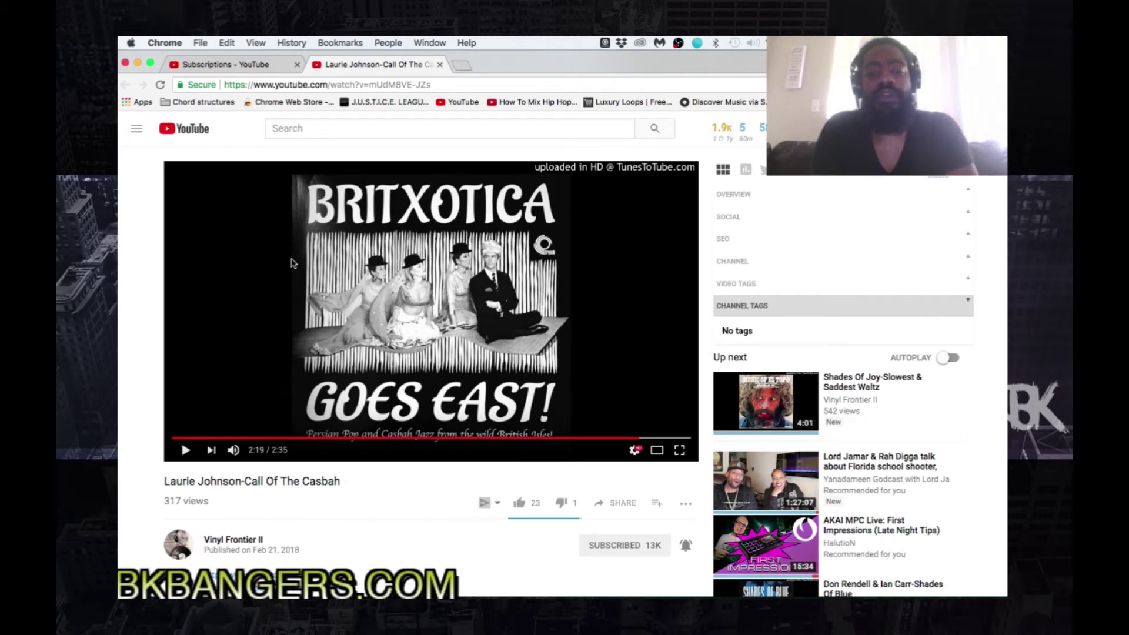
key(6)
key(8)
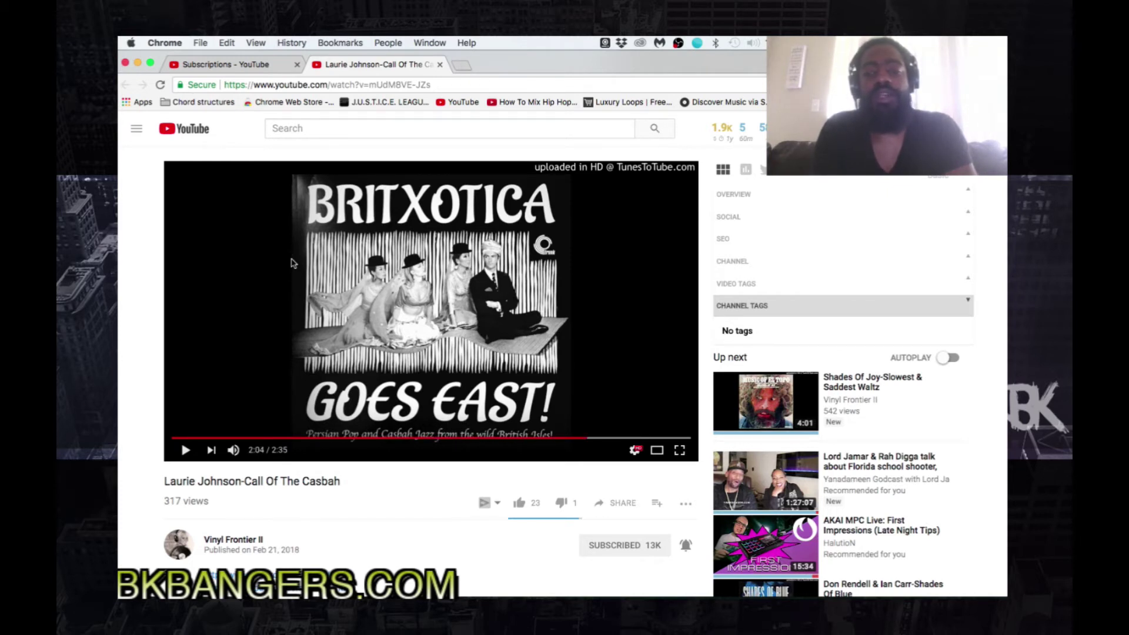
key(5)
key(6)
key(3)
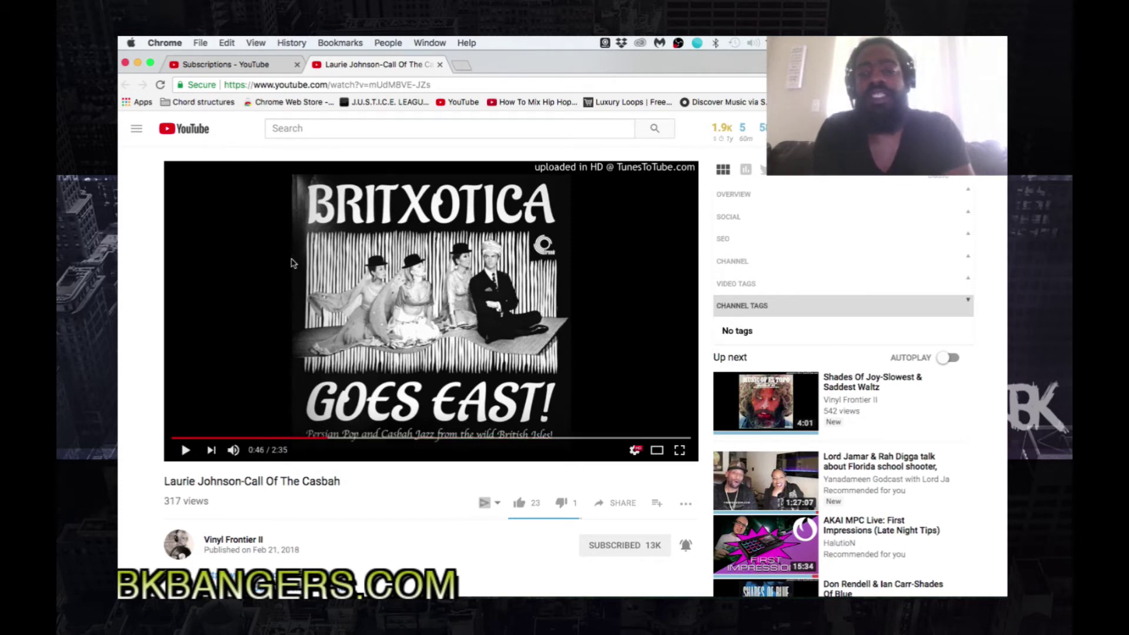
key(6)
key(3)
key(4)
key(1)
key(2)
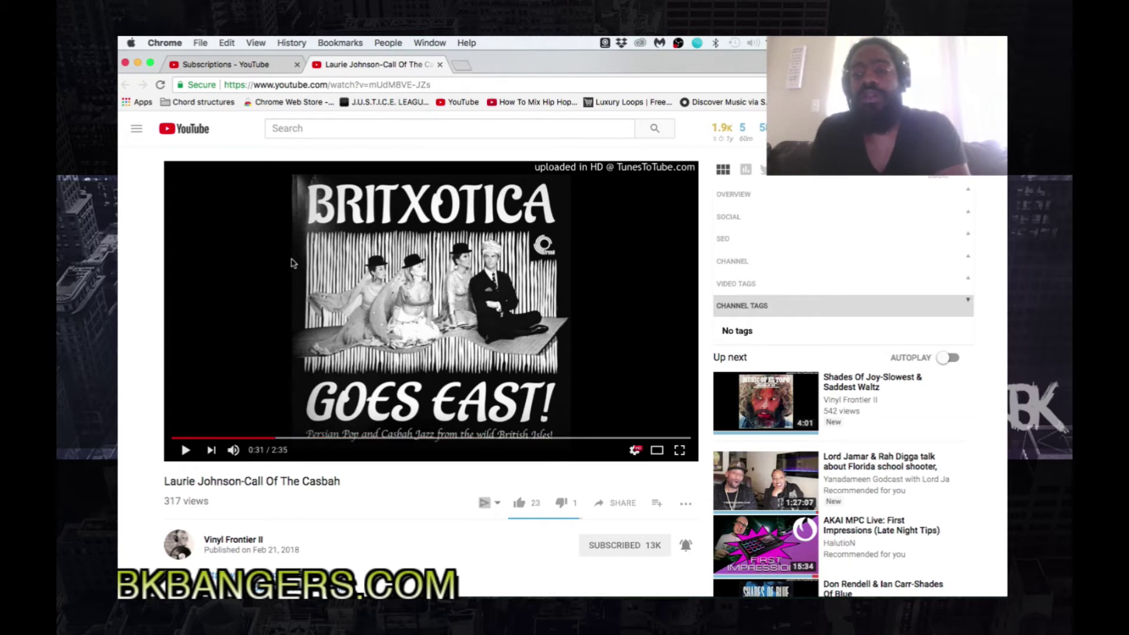
key(1)
key(7)
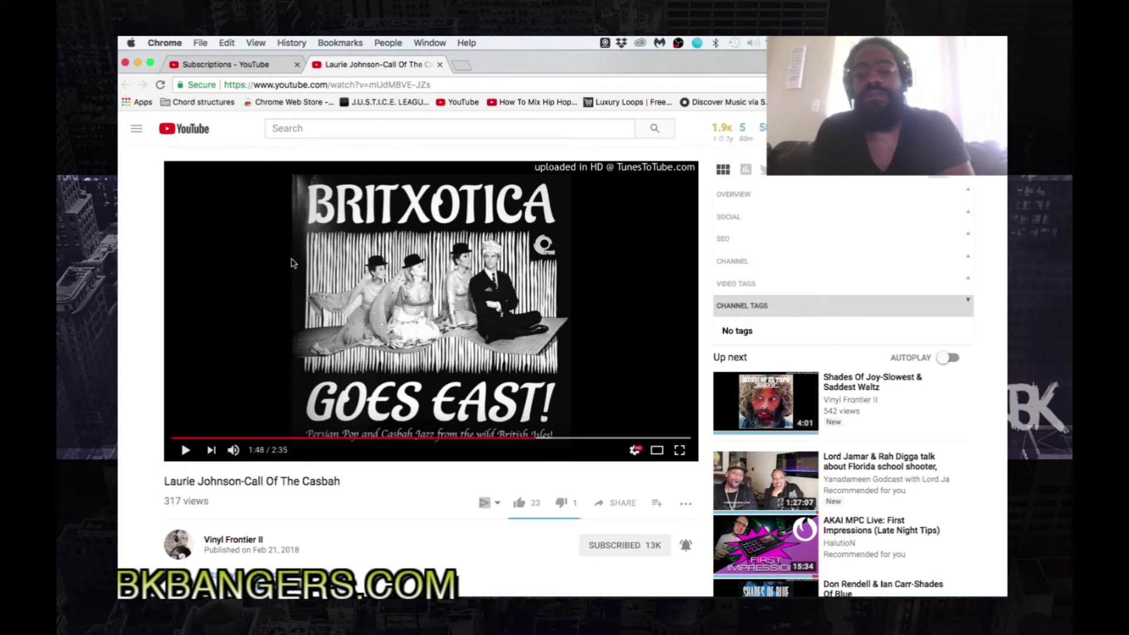
key(6)
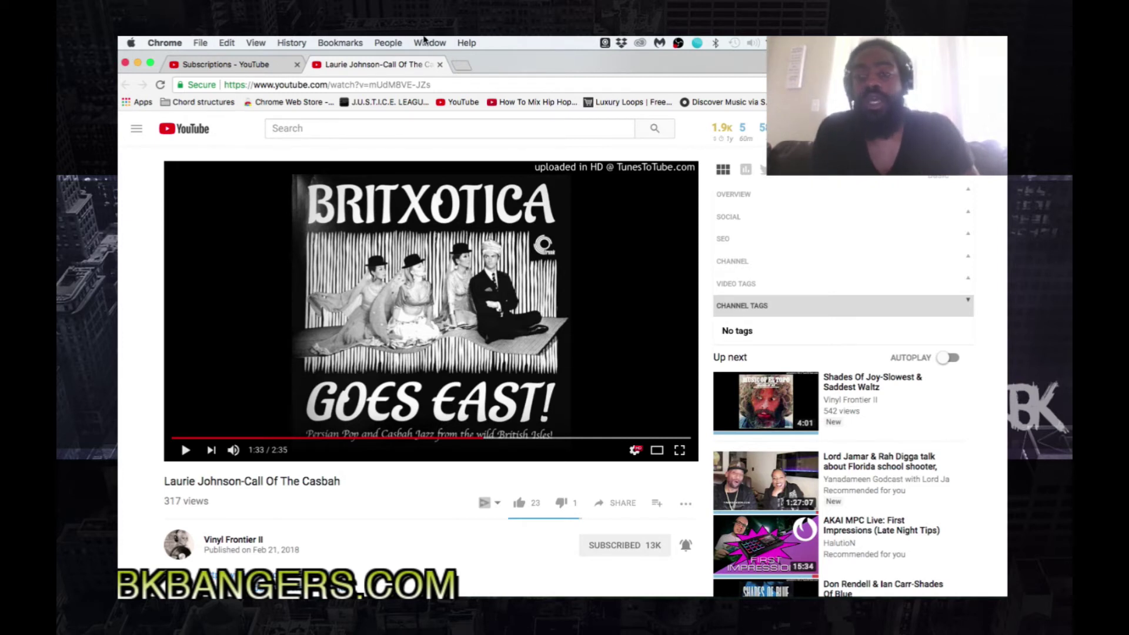
Return the video to its beginning, pause it after a brief playback, and resume it.
key(0)
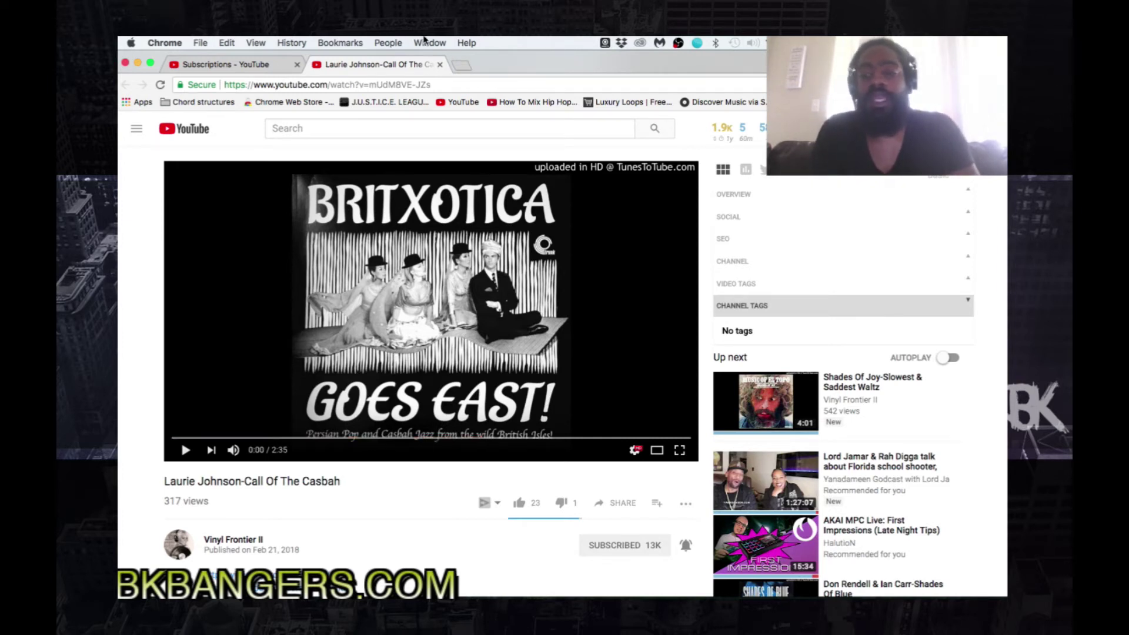
key(k)
key(k)
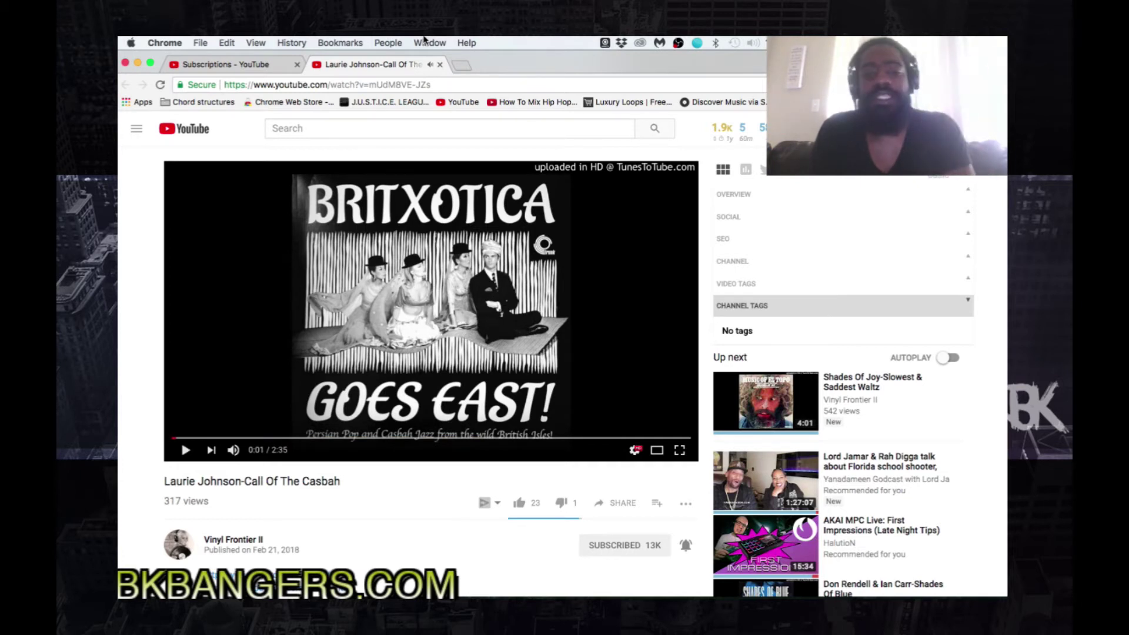
key(k)
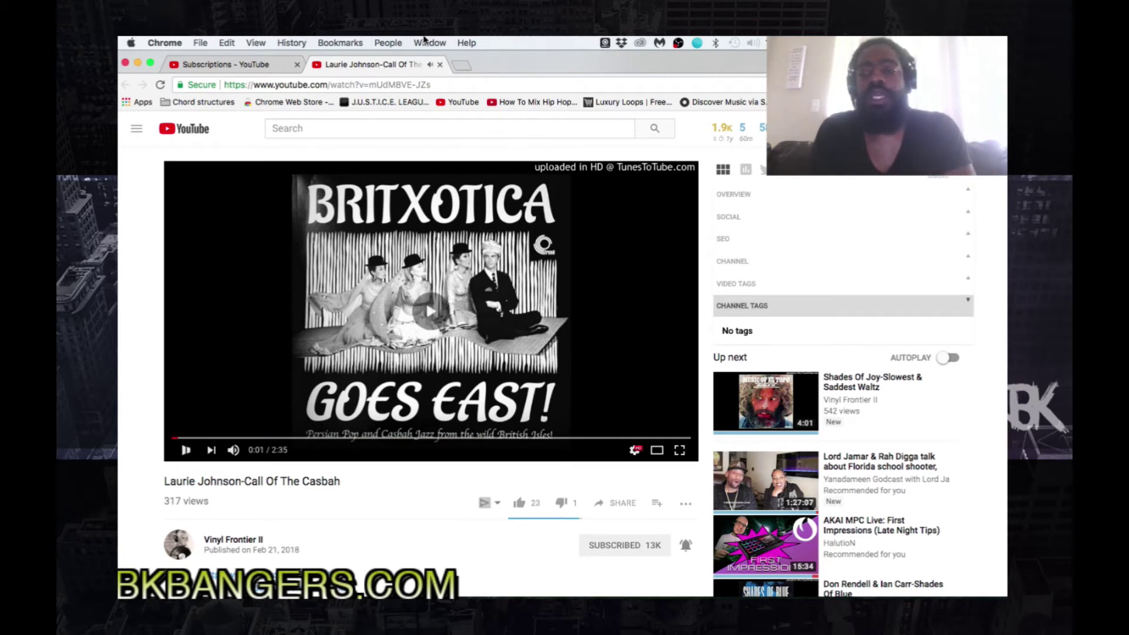
Jump the playing video between its 50 and 80 percent marks as a rhythmic rehearsal, and pause it at the 60 percent mark.
key(8)
key(6)
key(7)
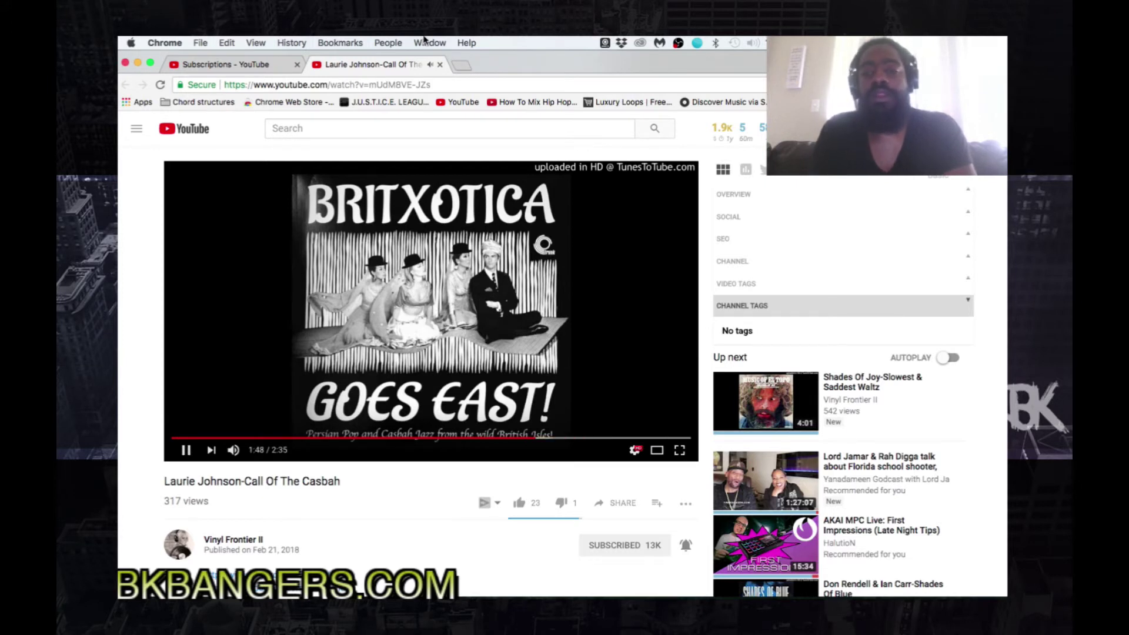
key(5)
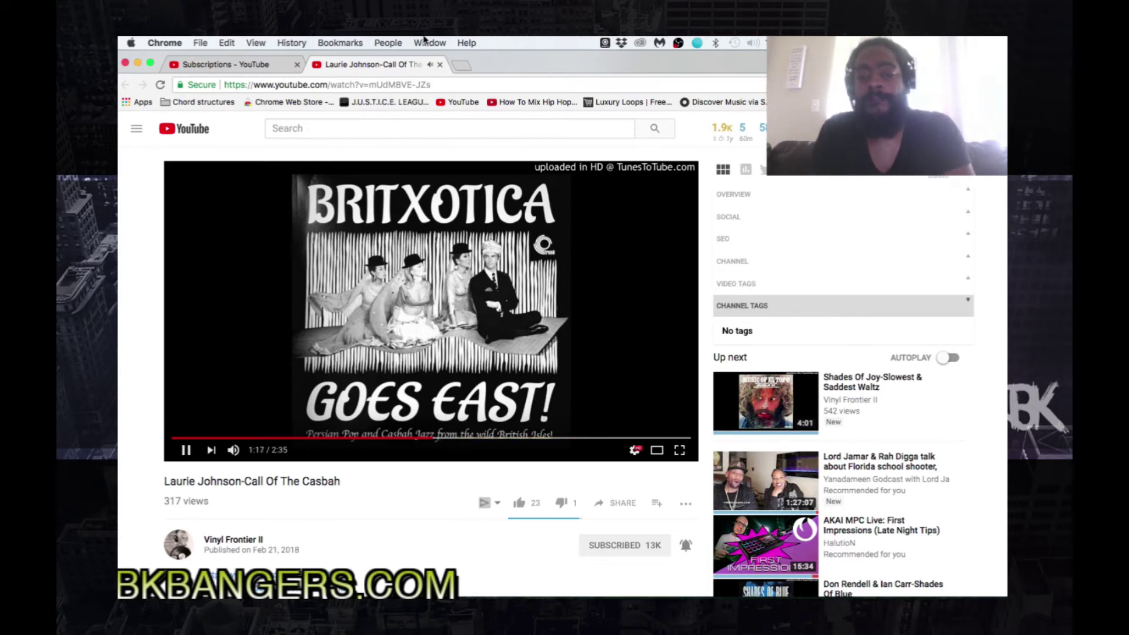
key(6)
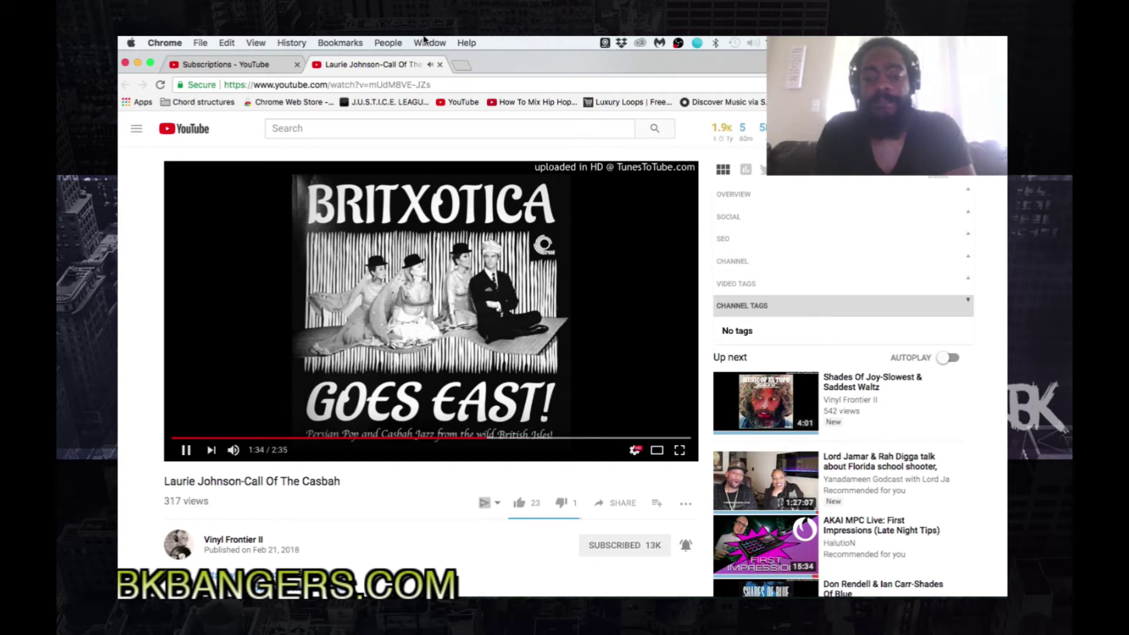
key(5)
key(6)
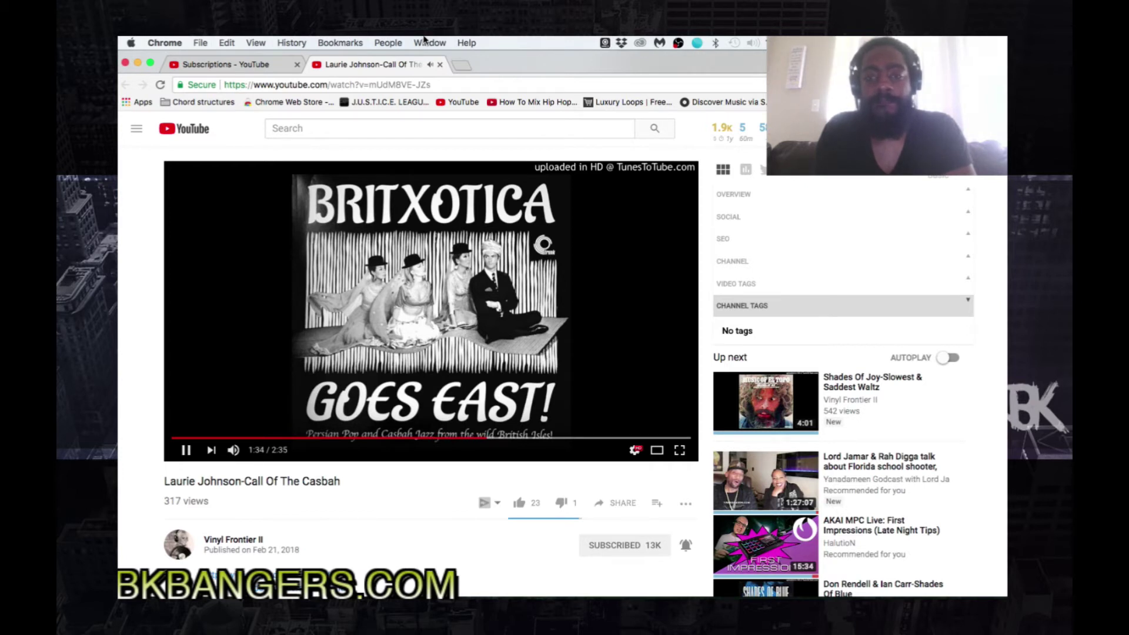
key(7)
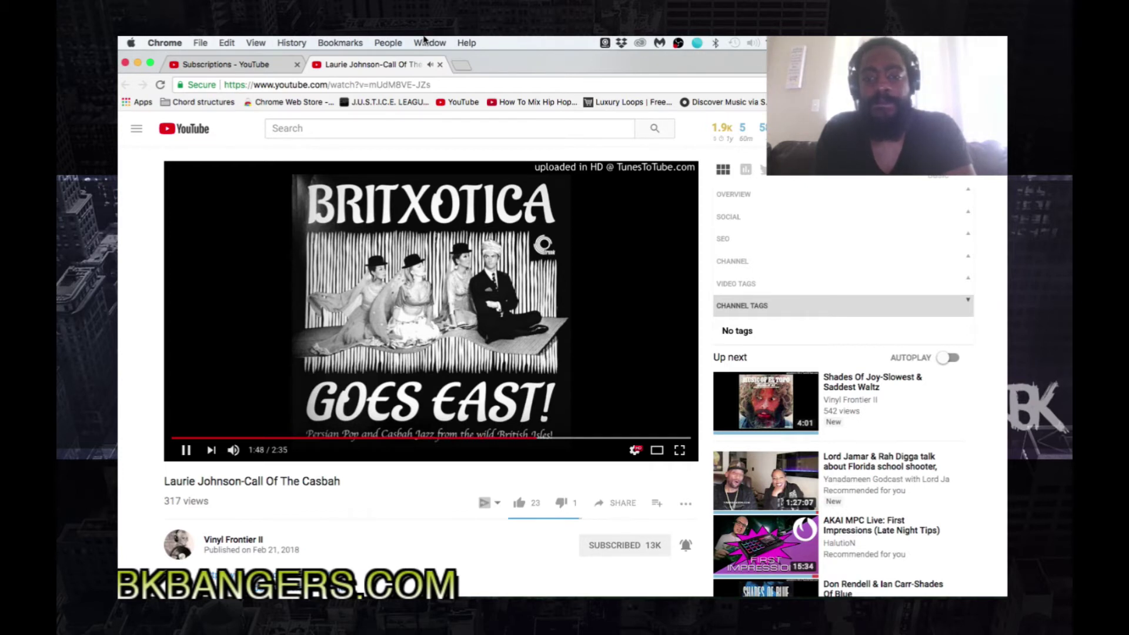
key(6)
key(space)
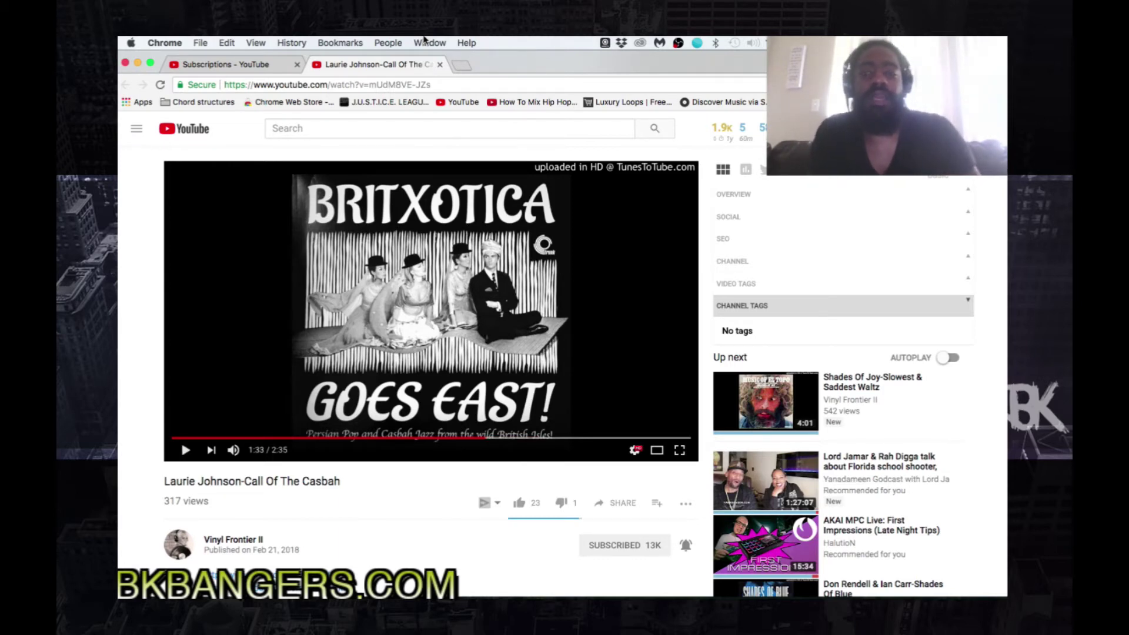
Arm the sampler in MPC for recording, and start playing the video from its 60 percent mark back in Chrome.
key(ctrl+Up)
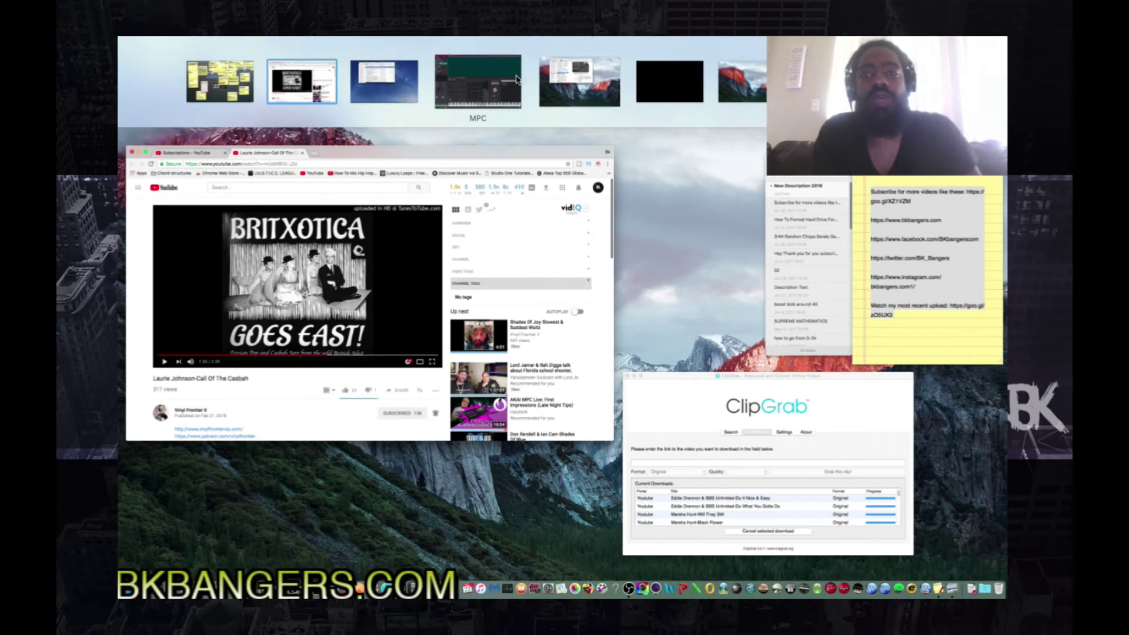
click(513, 83)
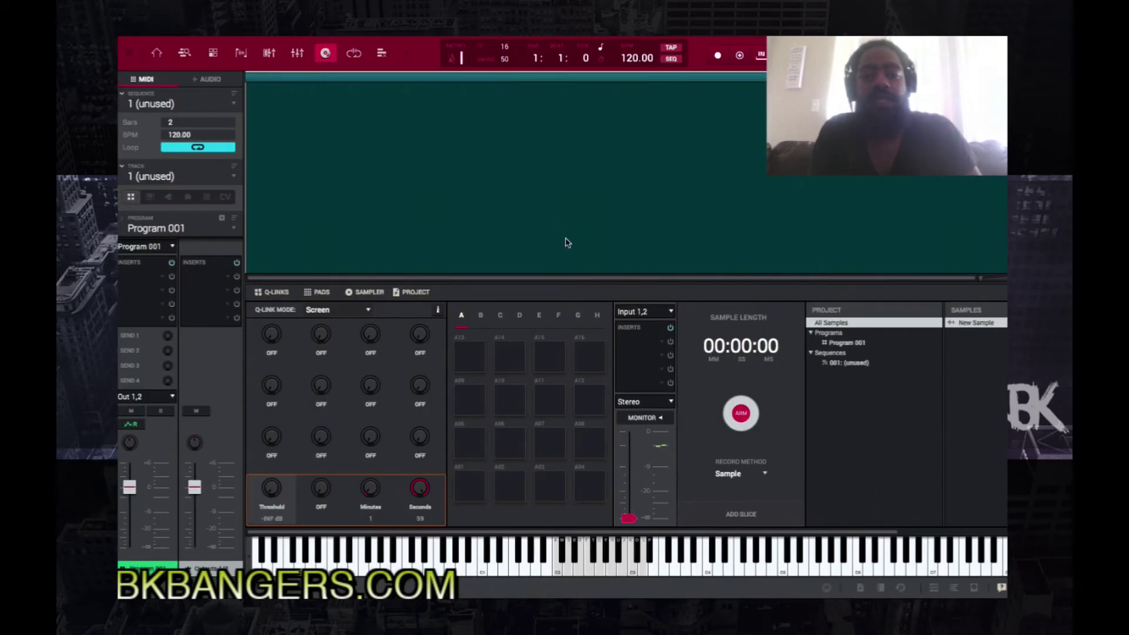
click(741, 414)
key(ctrl+Up)
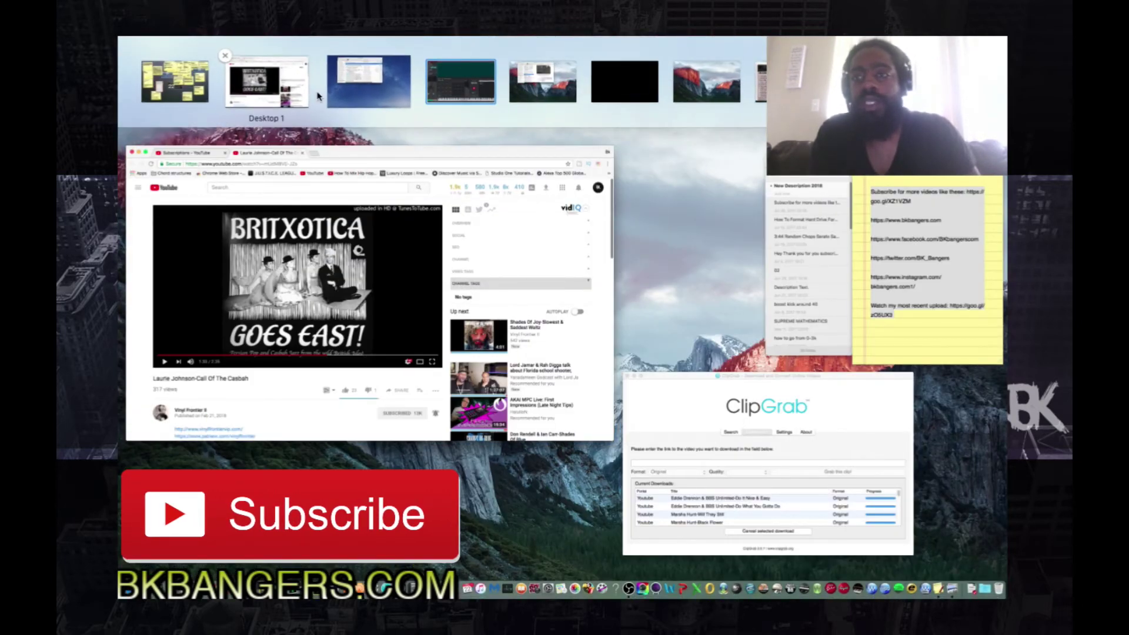
click(298, 96)
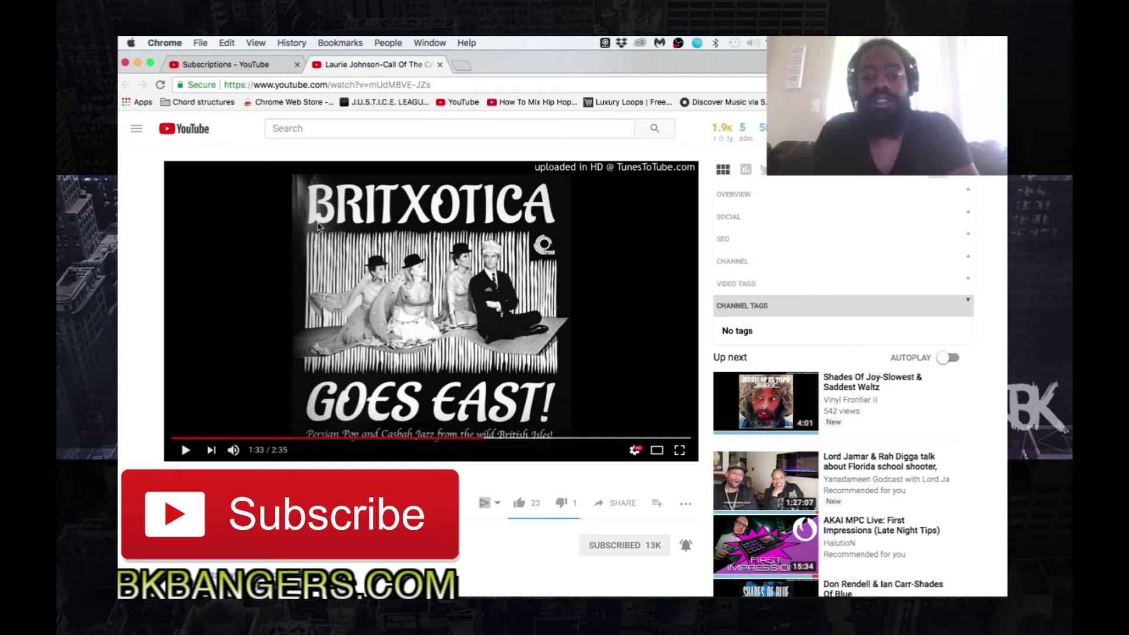
click(292, 279)
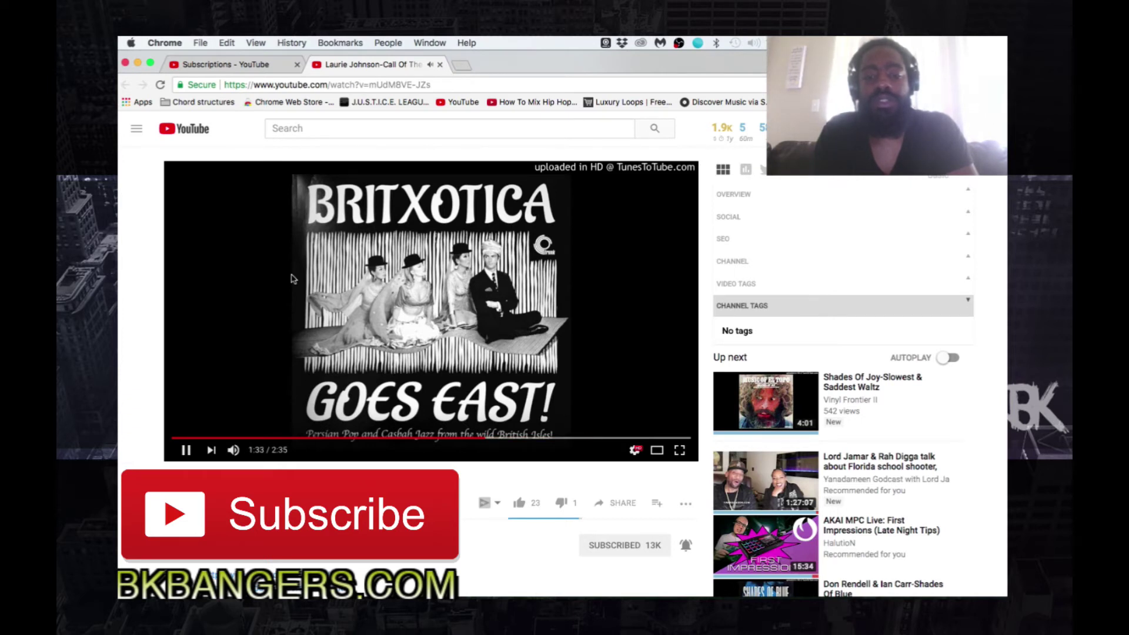
Perform the sample by jumping the playing video between its 50 and 80 percent marks while MPC records.
key(7)
key(6)
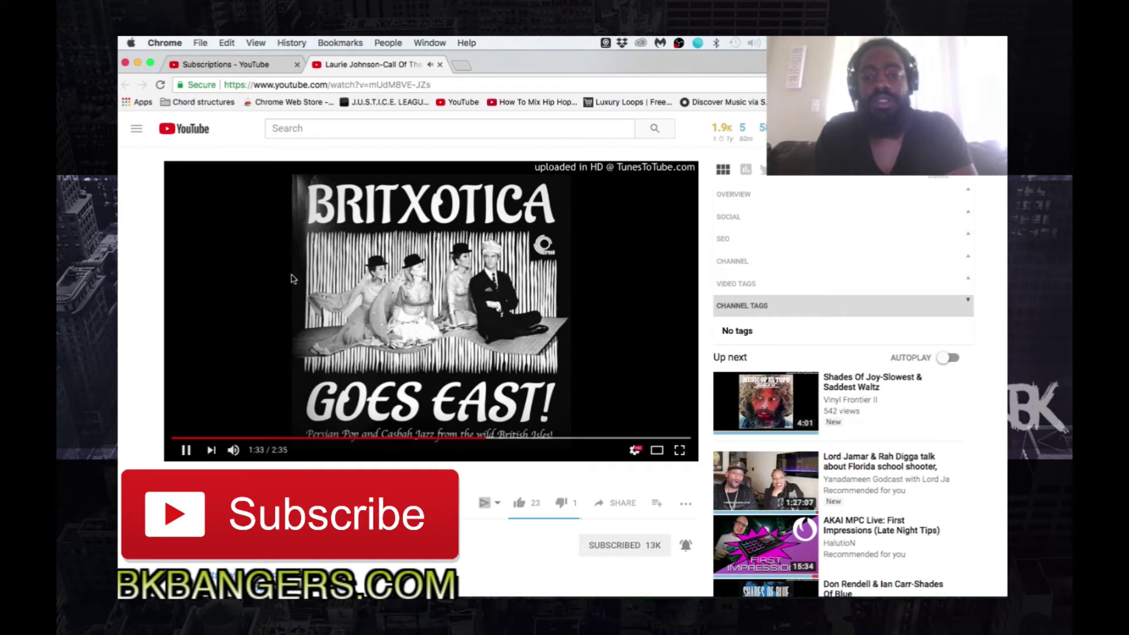
key(6)
key(5)
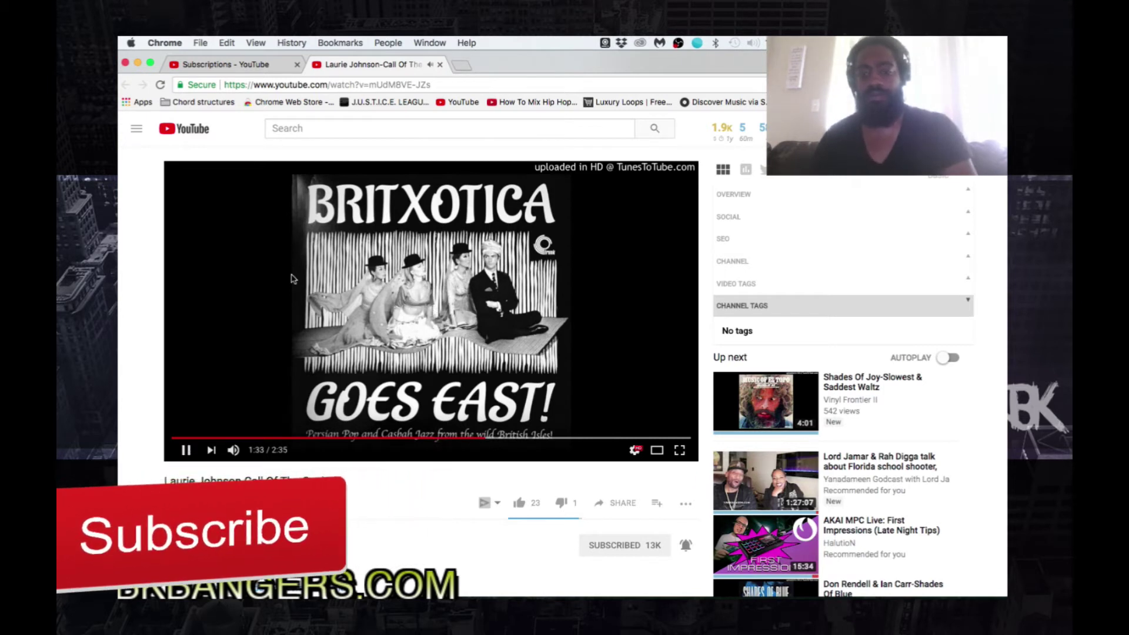
key(7)
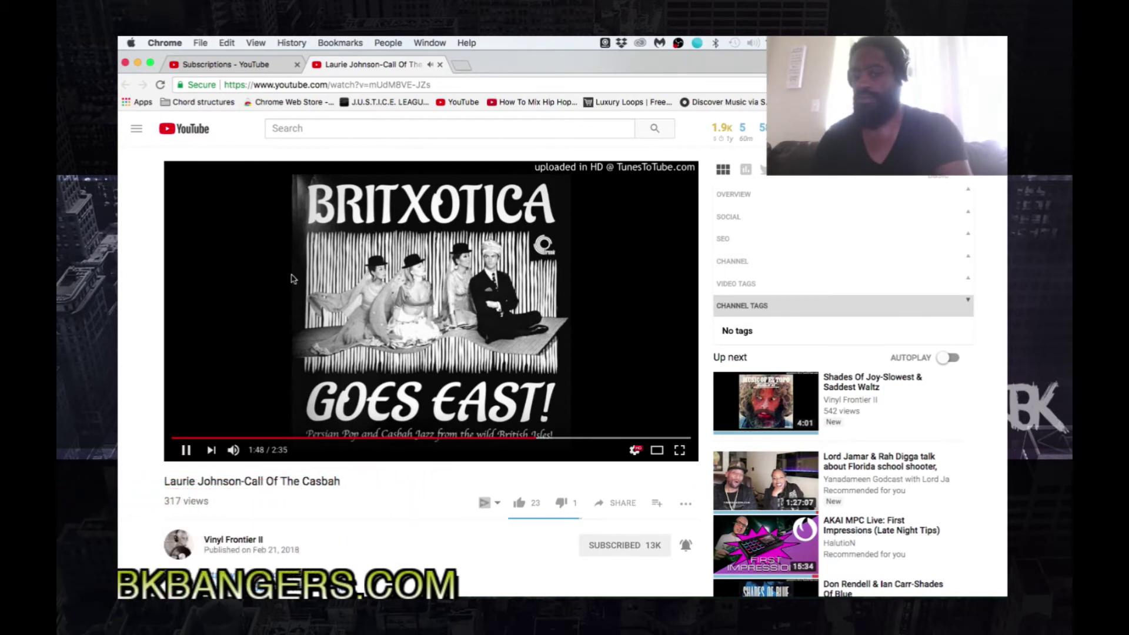
key(6)
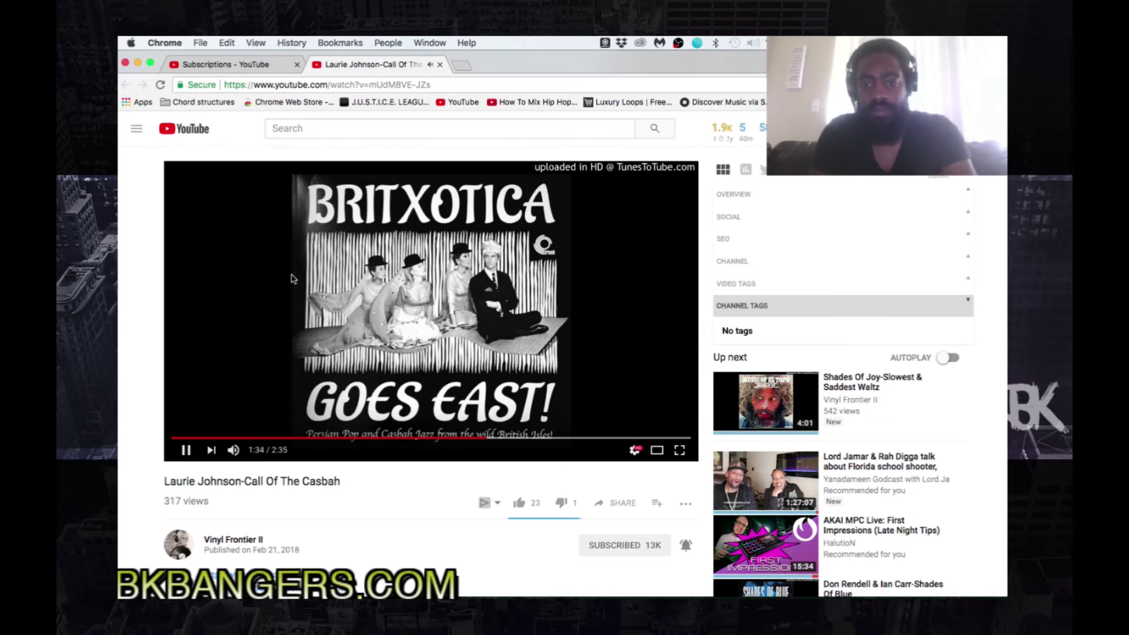
key(7)
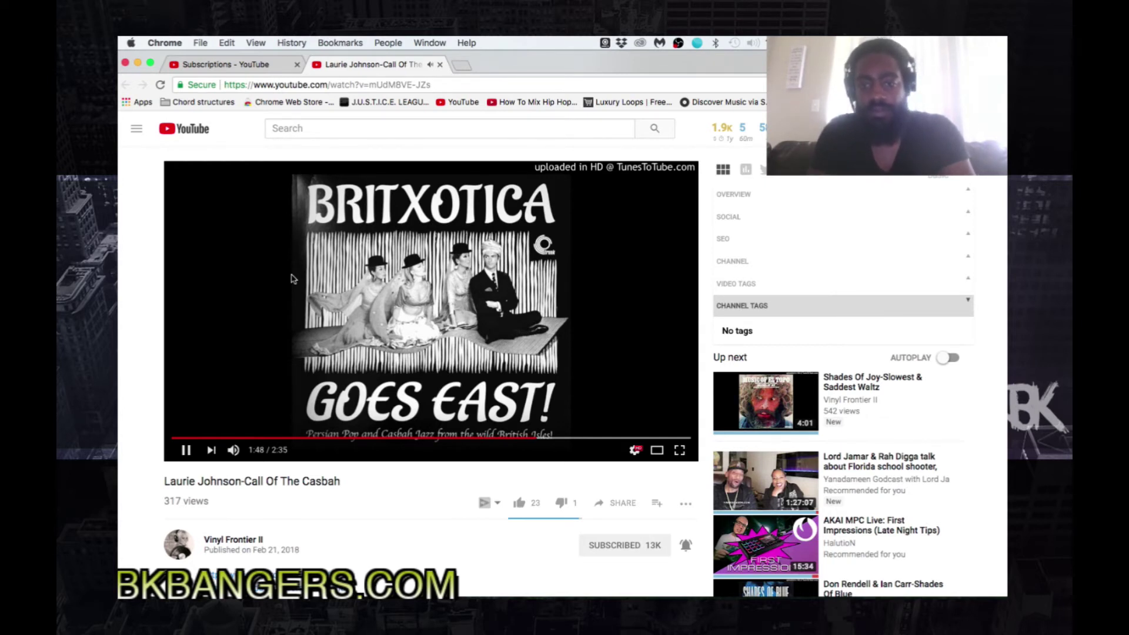
key(6)
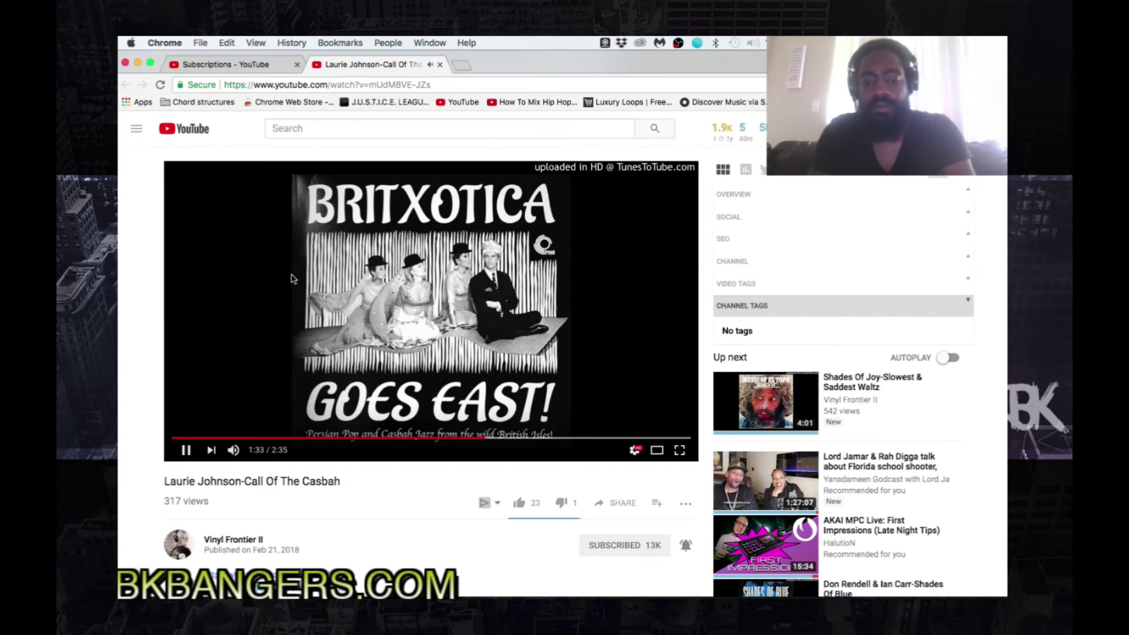
key(8)
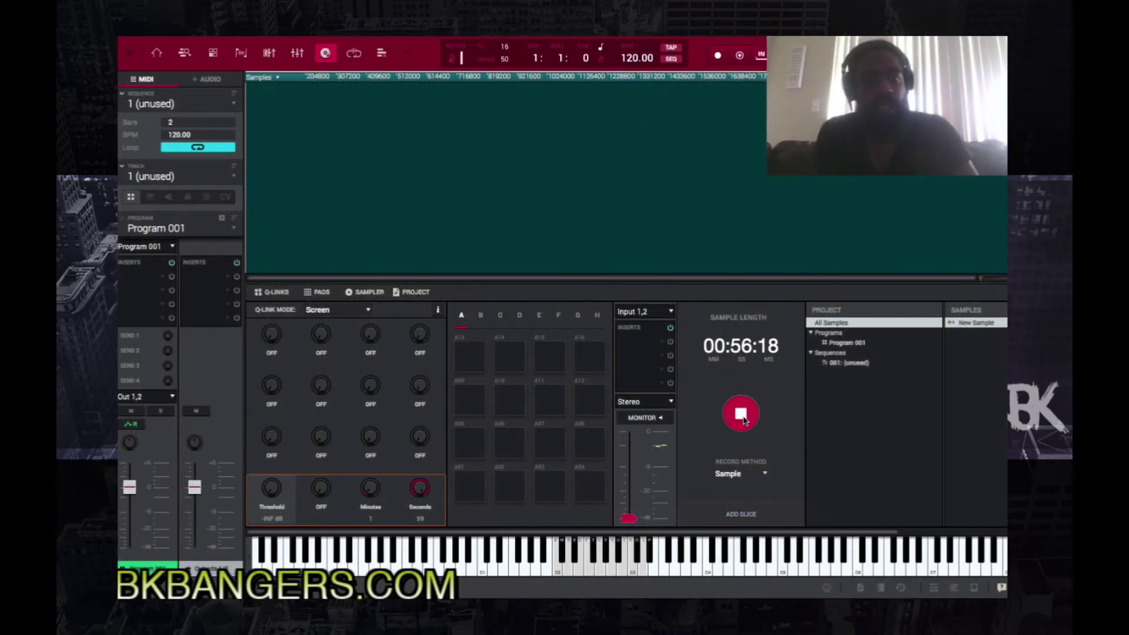
In MPC, stop the sample recording and keep the new sample under the name Verse1.
click(741, 413)
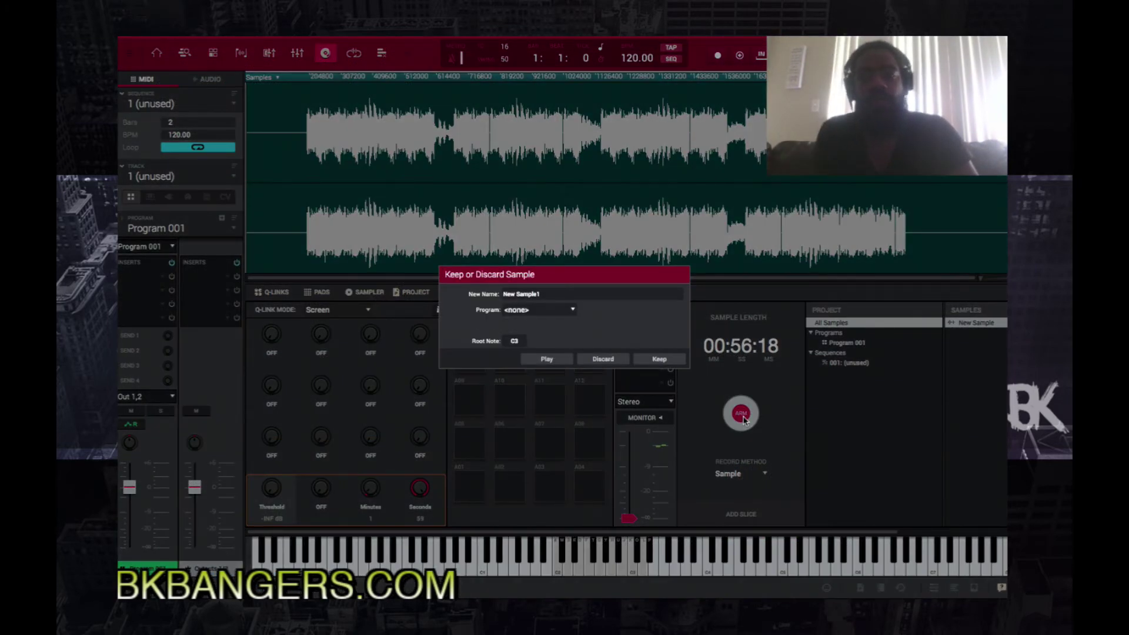
click(534, 297)
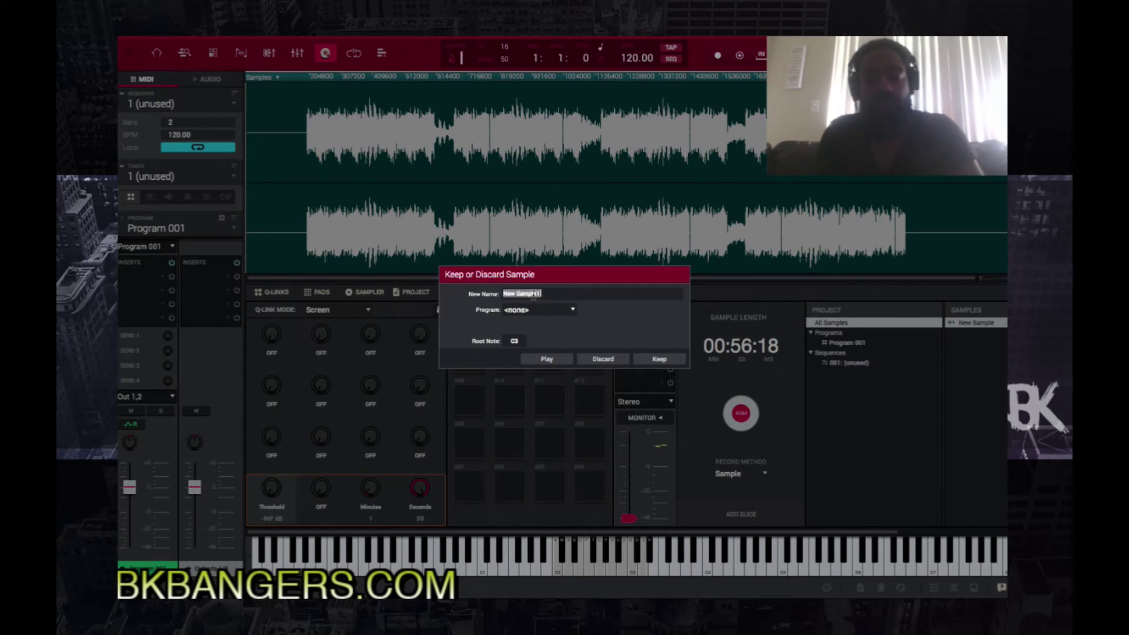
text(Verse1)
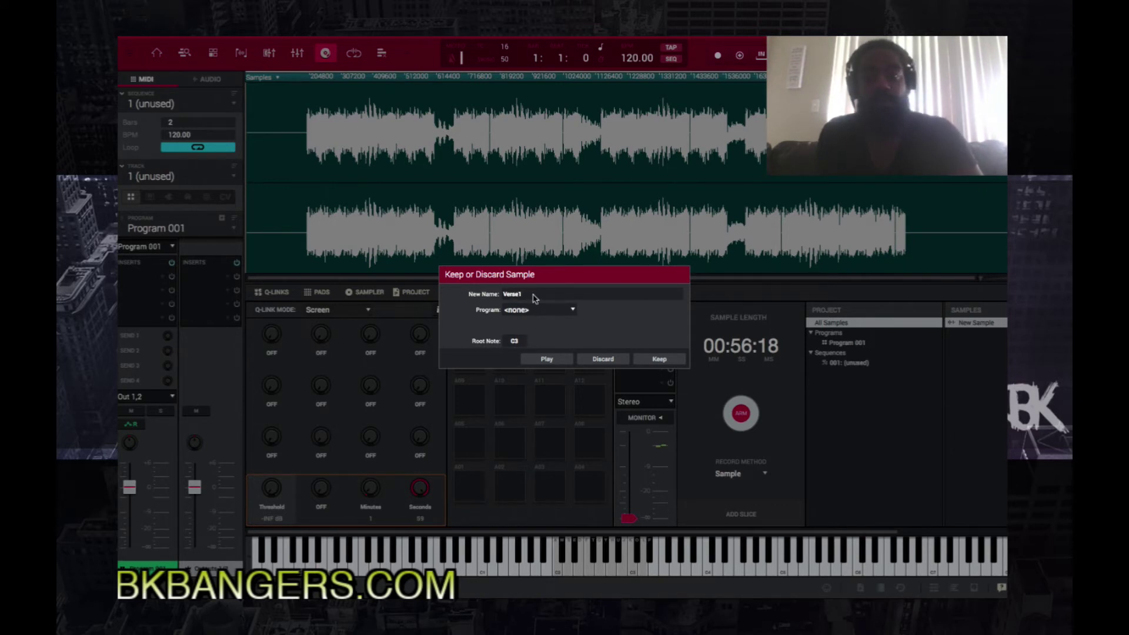
click(659, 360)
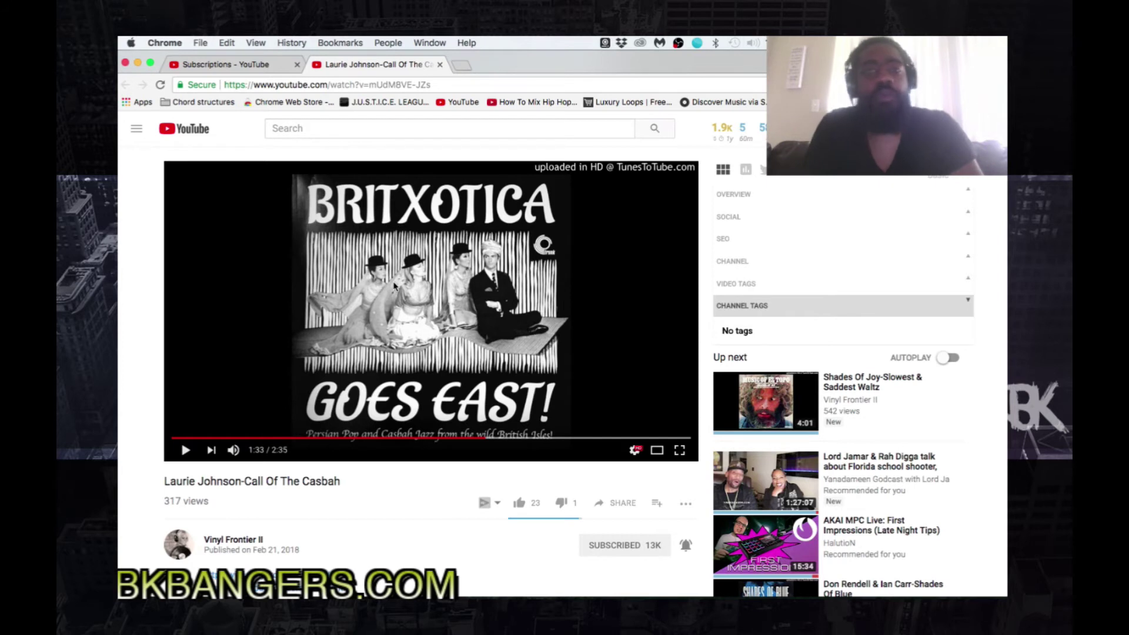
Play the video in Chrome and jump it to its 30 percent mark for the hook recording.
click(363, 369)
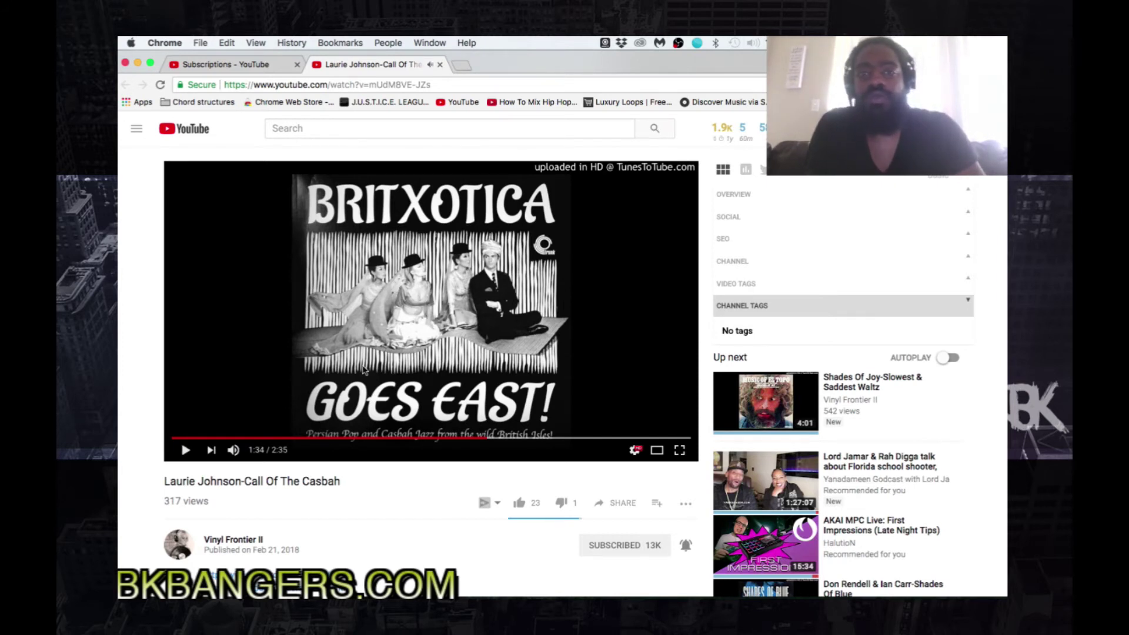
click(363, 369)
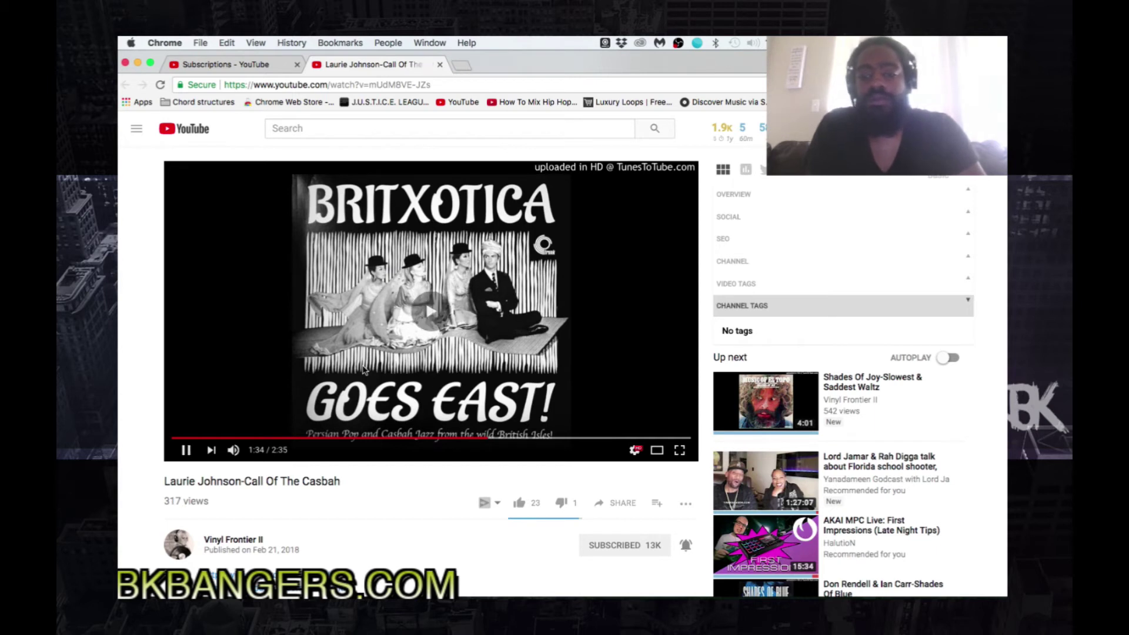
key(3)
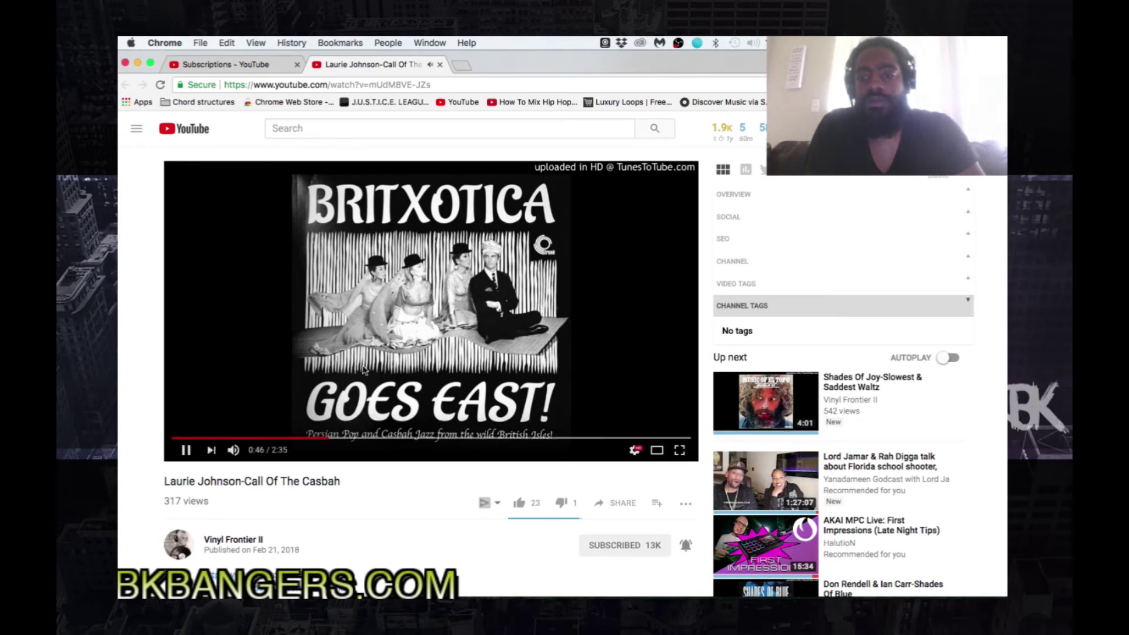
Switch to MPC and keep the newly recorded sample under the name Hook.
key(ctrl+Up)
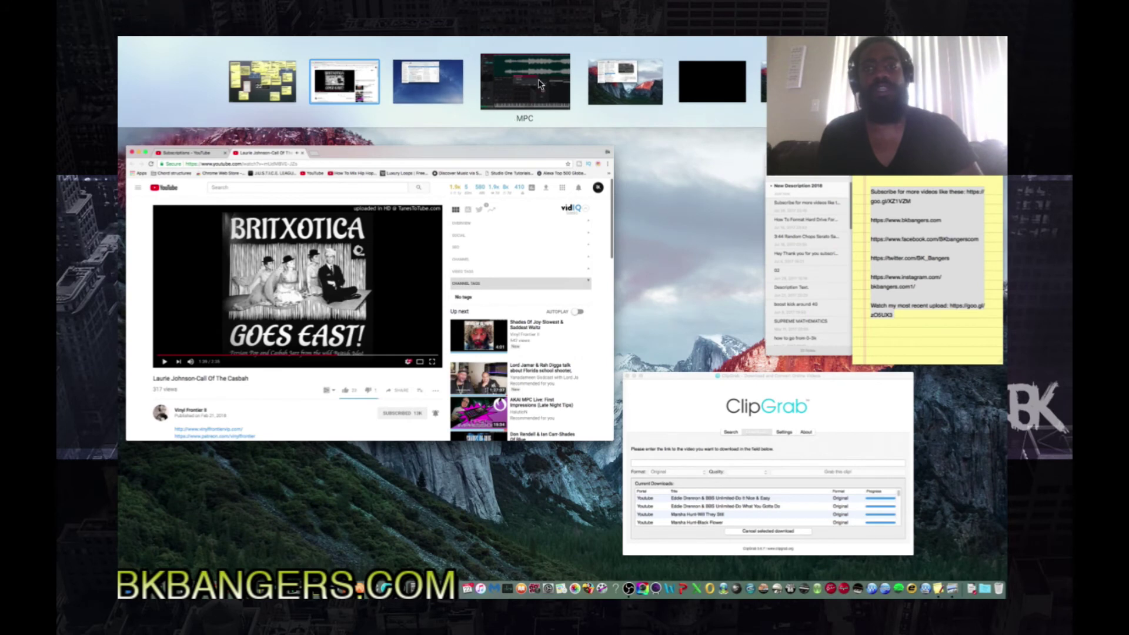
click(518, 94)
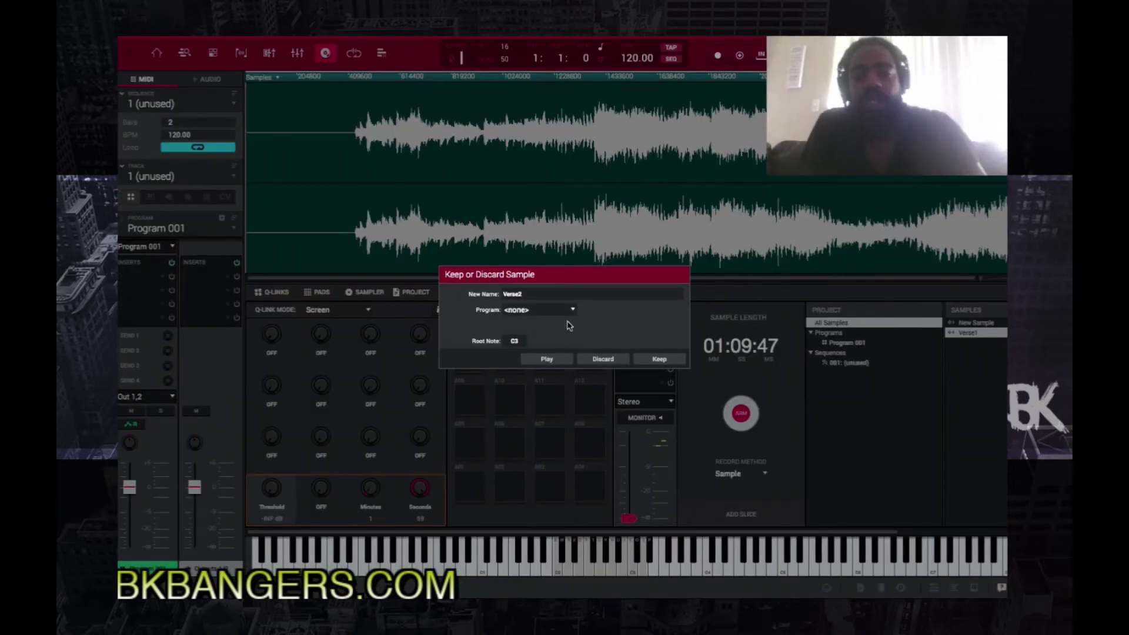
double_click(533, 293)
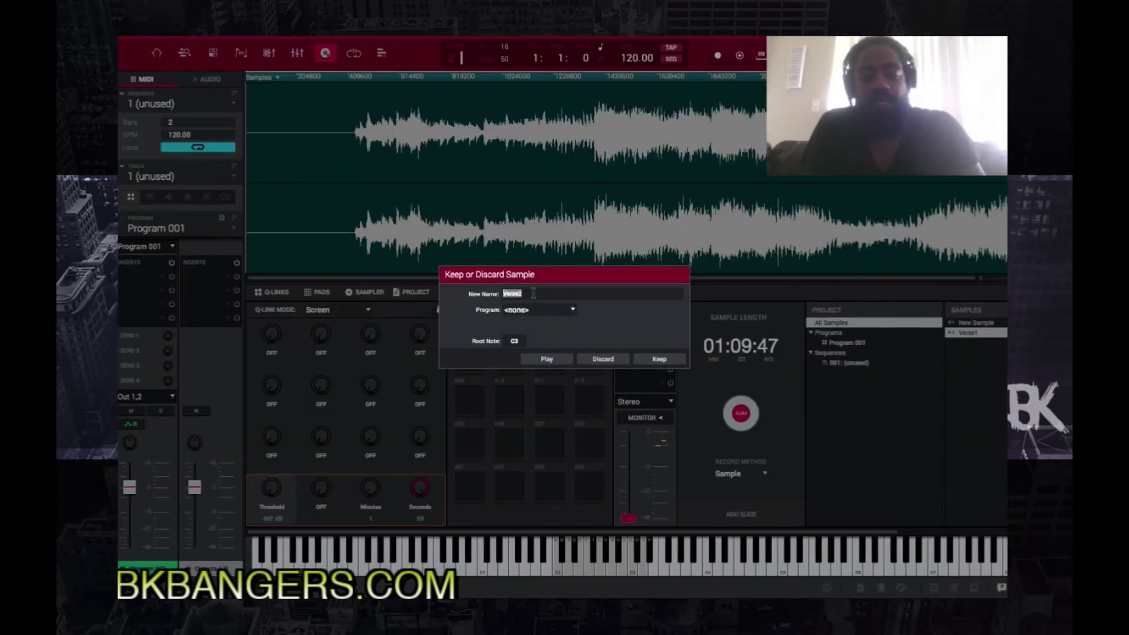
text(Hook)
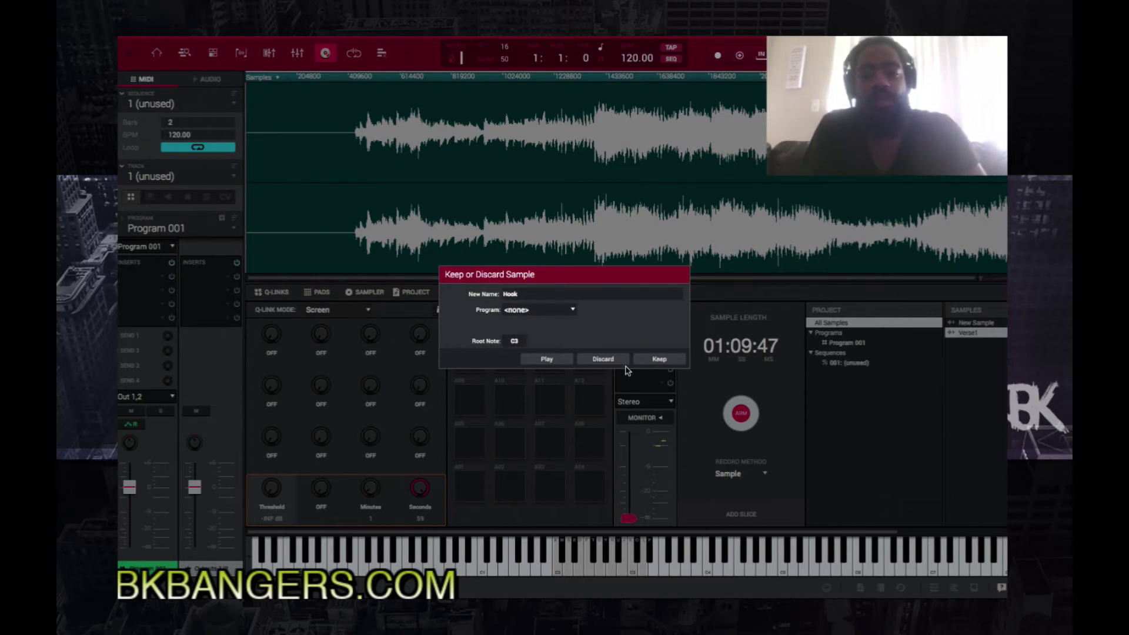
click(655, 361)
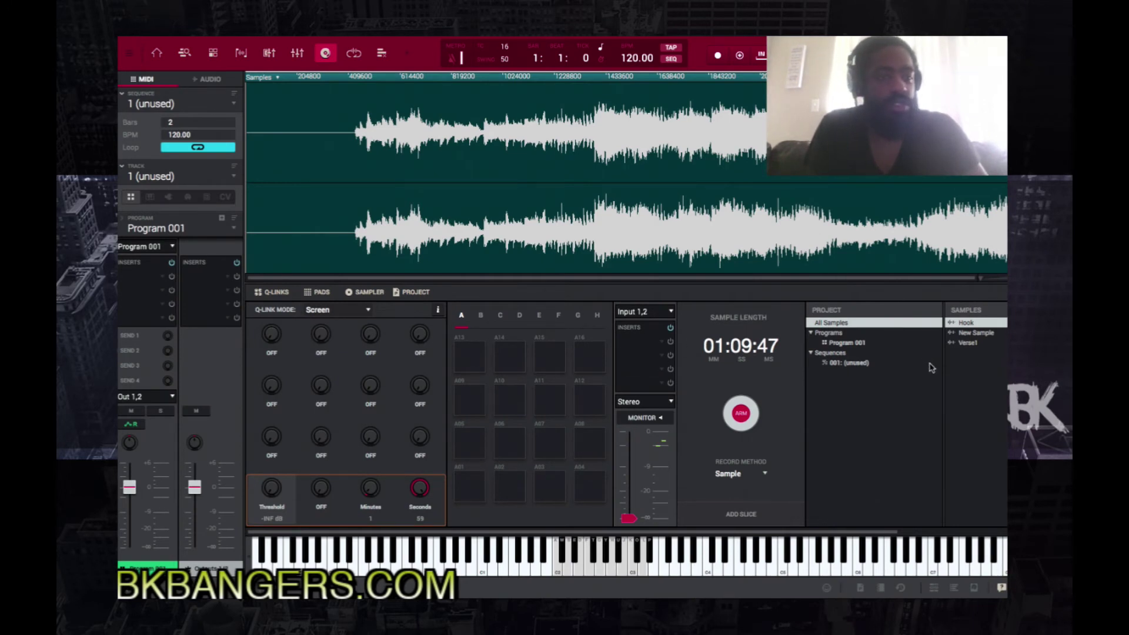
Open the Hook sample for editing and set the waveform ruler to beats.
double_click(958, 324)
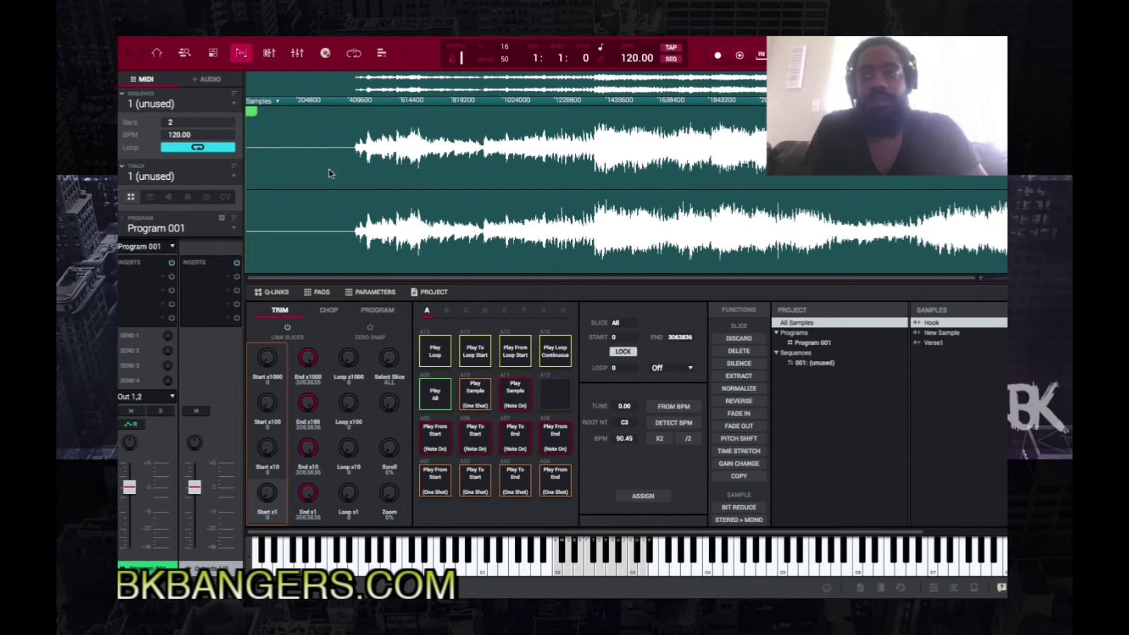
click(278, 102)
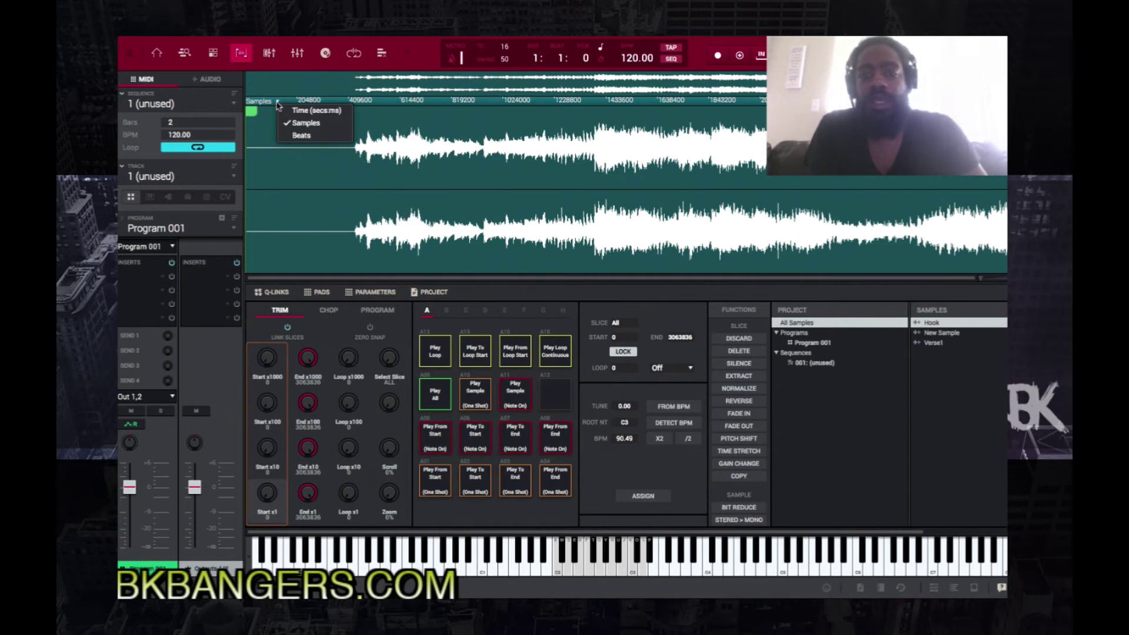
click(304, 137)
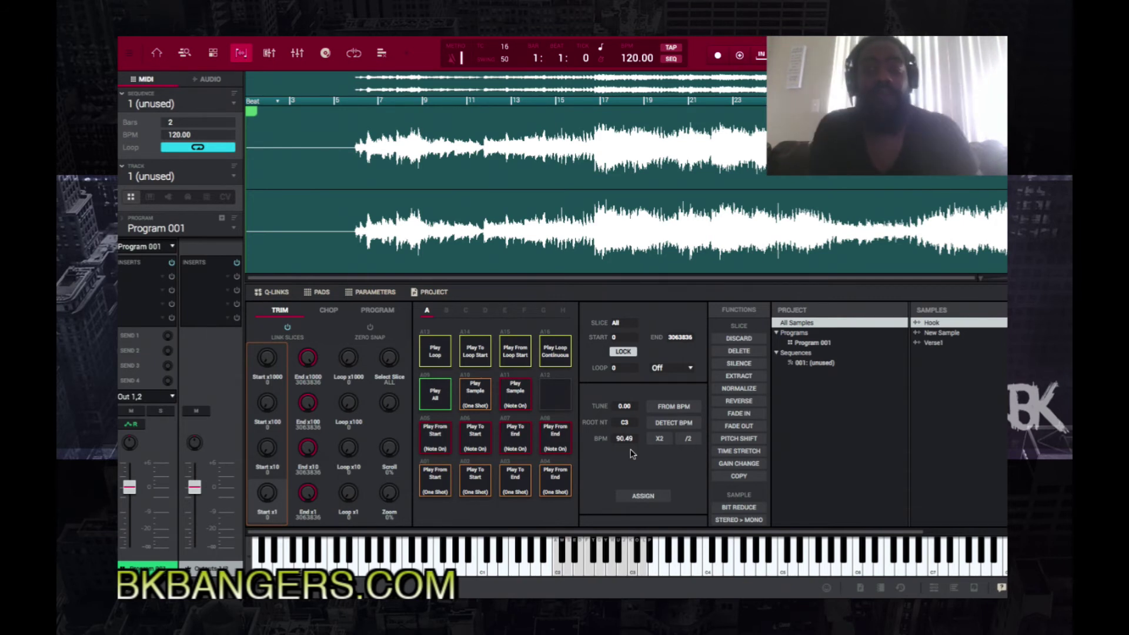
Open the Verse1 sample, move its start point to the beginning of the sound at about 195387, and audition it.
click(933, 342)
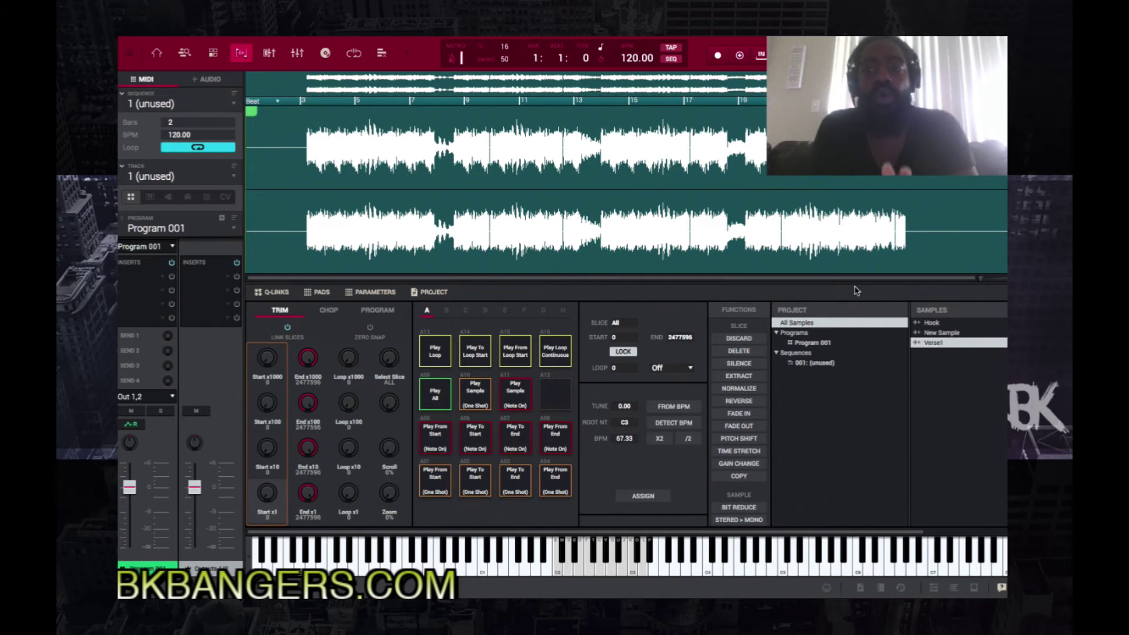
key(z)
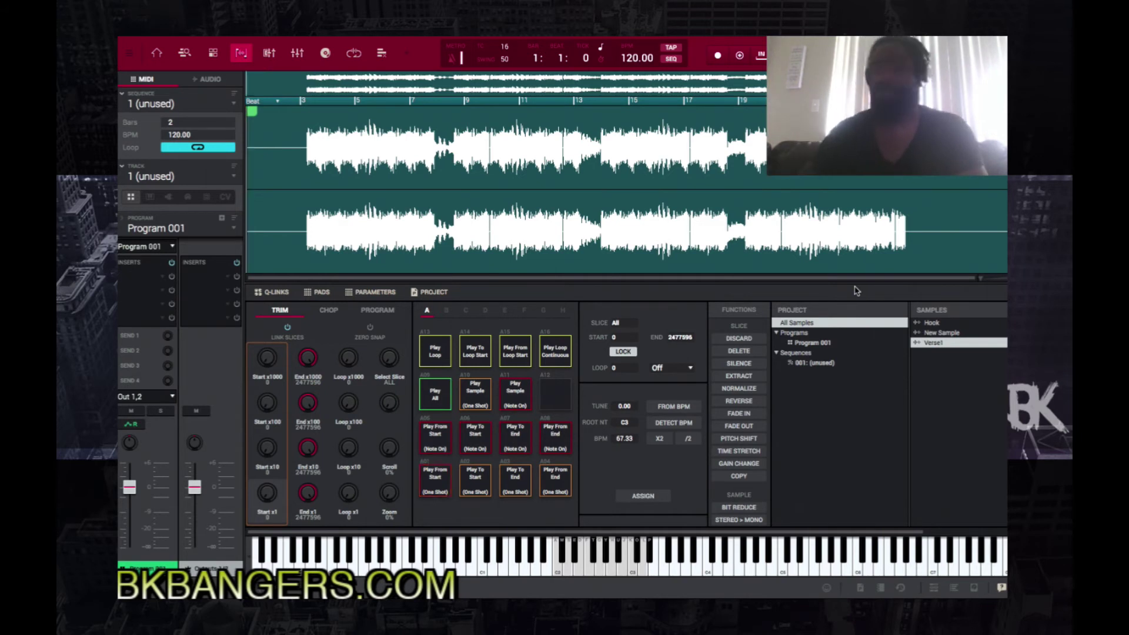
drag(251, 112, 314, 127)
key(z)
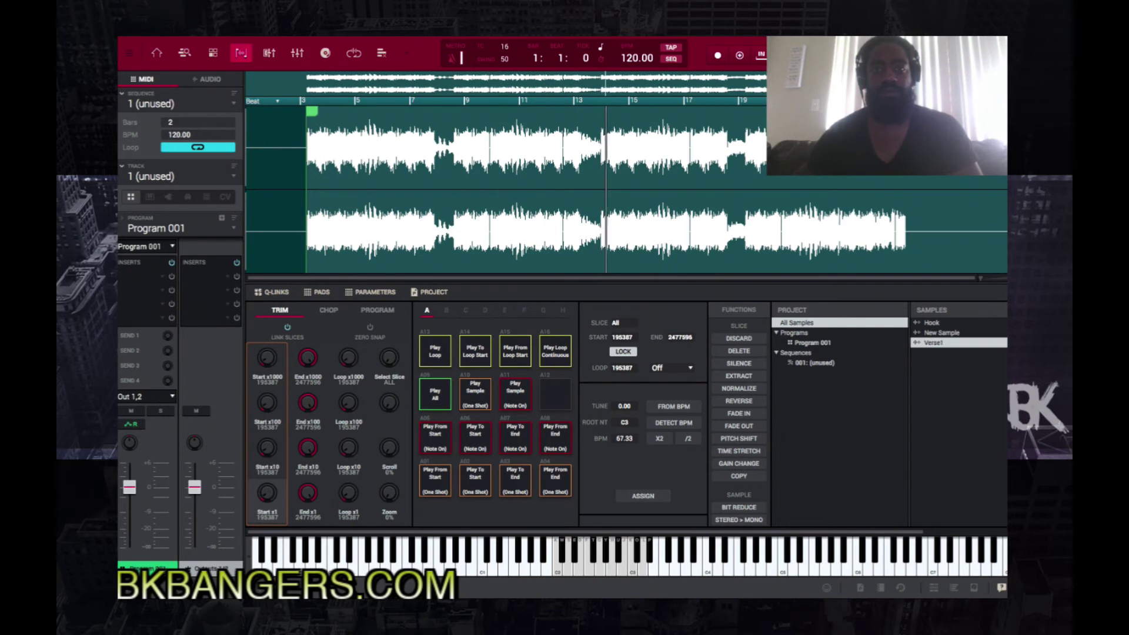
Set the end point of Verse1 at the silent gap just before beat 14.1.0, at about 1144217.
click(623, 110)
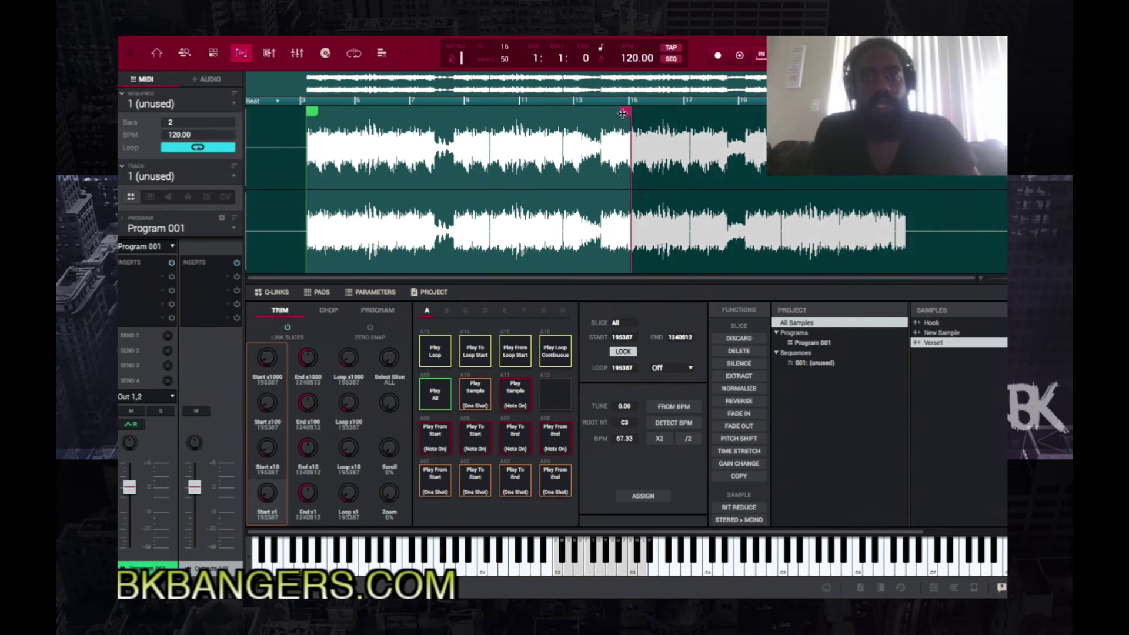
mouse_move(623, 113)
mouse_down()
mouse_move(573, 121)
mouse_move(591, 121)
mouse_up()
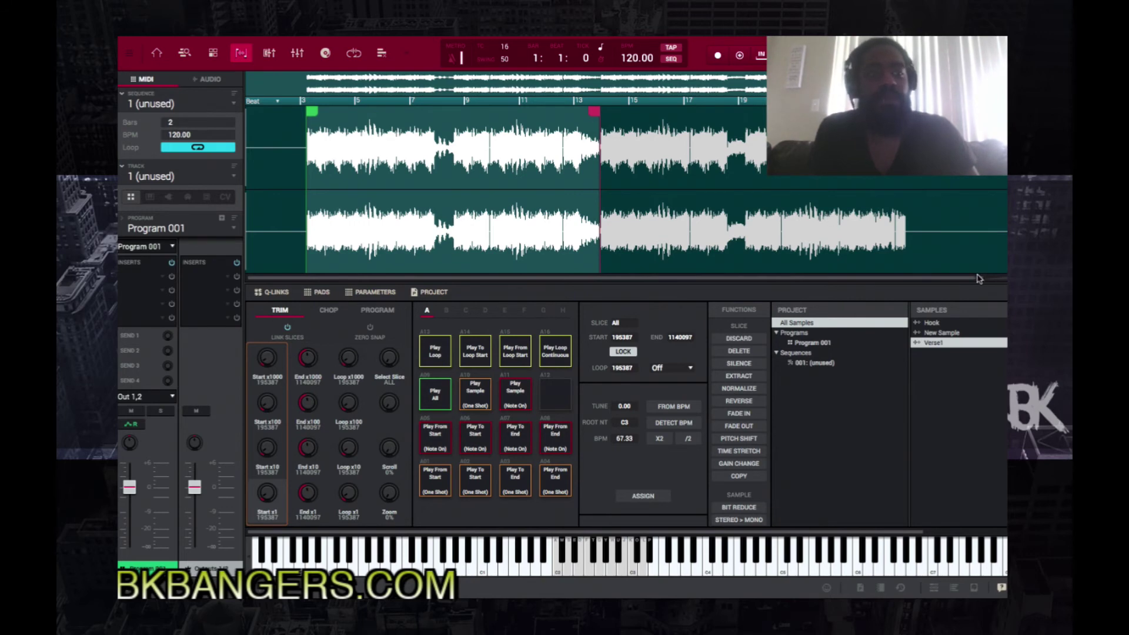
drag(984, 282, 597, 279)
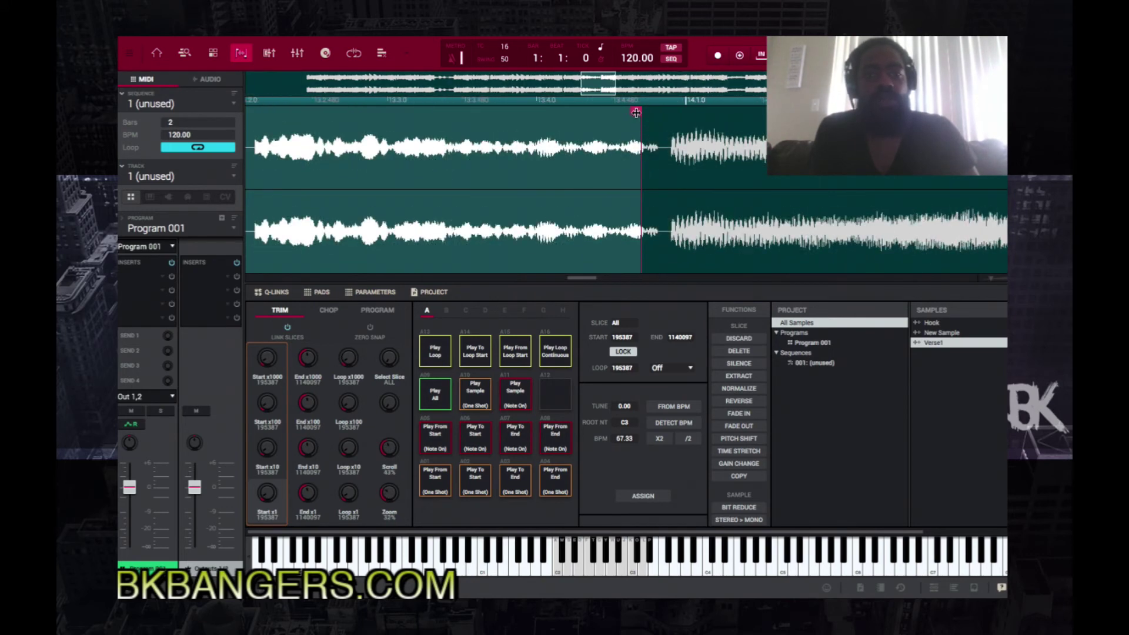
drag(635, 113, 661, 118)
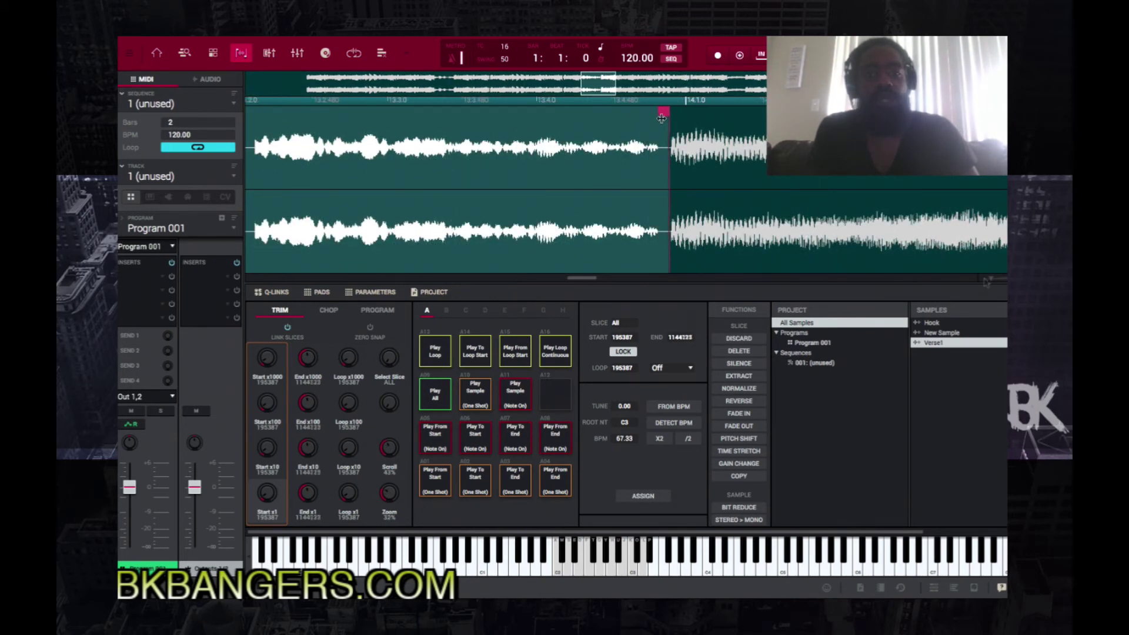
drag(988, 282, 625, 283)
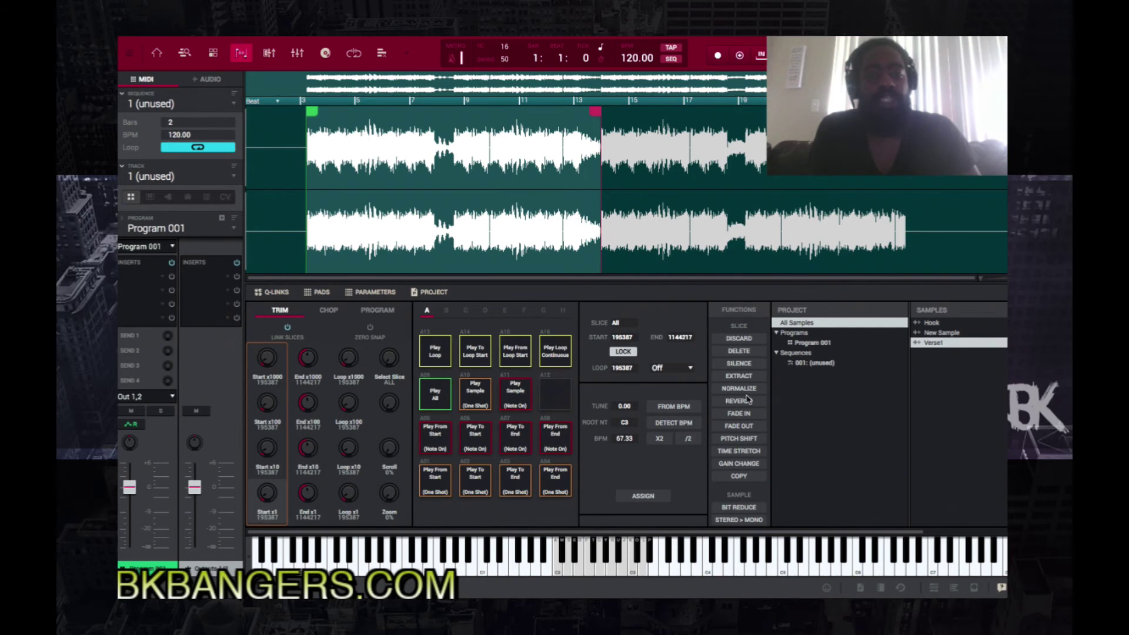
Extract the trimmed part of Verse1 as a new sample named Verse2 and play it back.
click(743, 378)
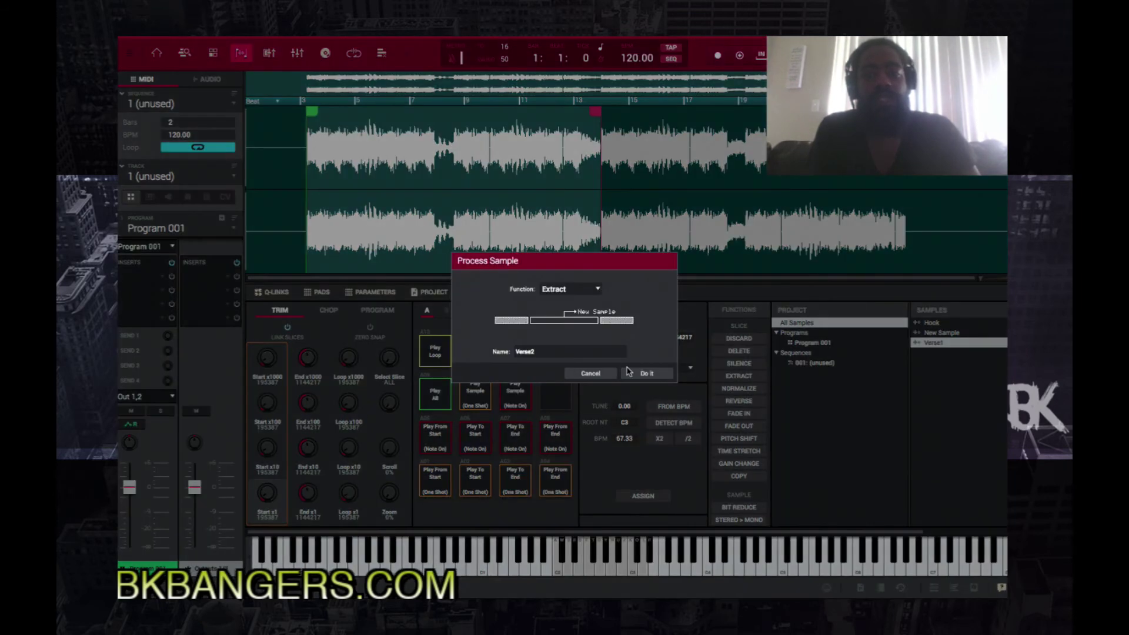
click(630, 373)
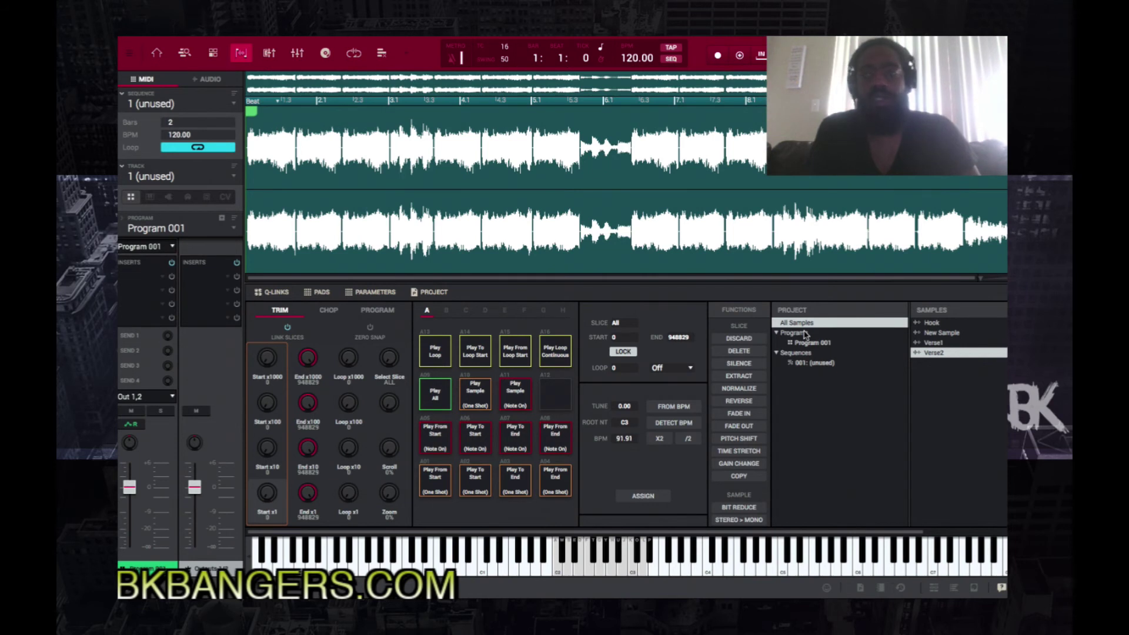
key(z)
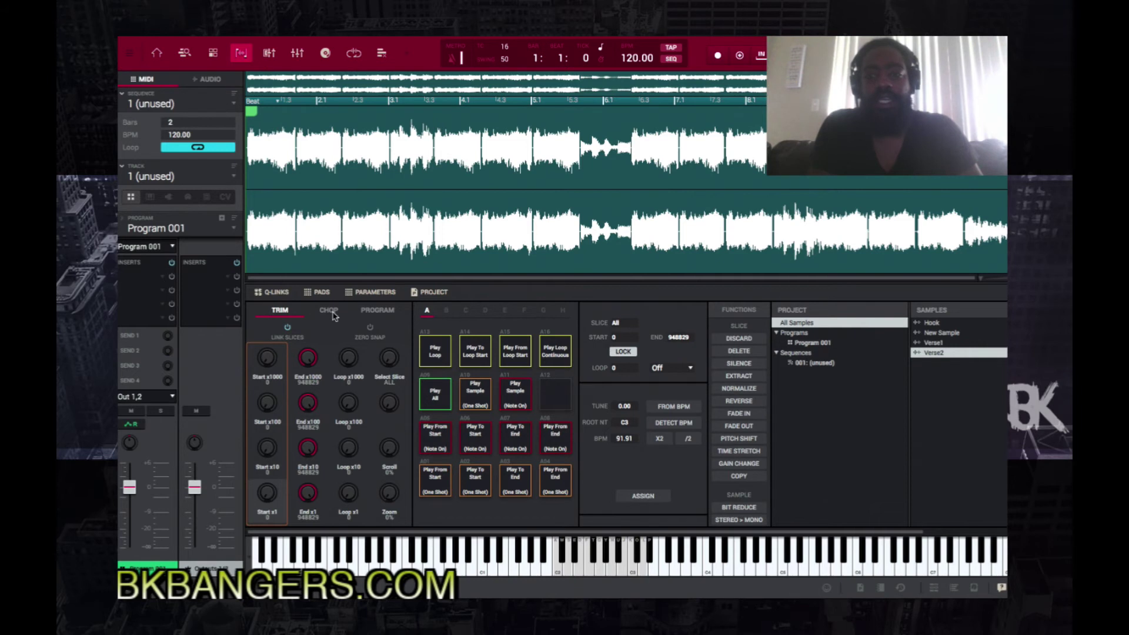
Try chopping the Verse2 sample by threshold.
click(329, 312)
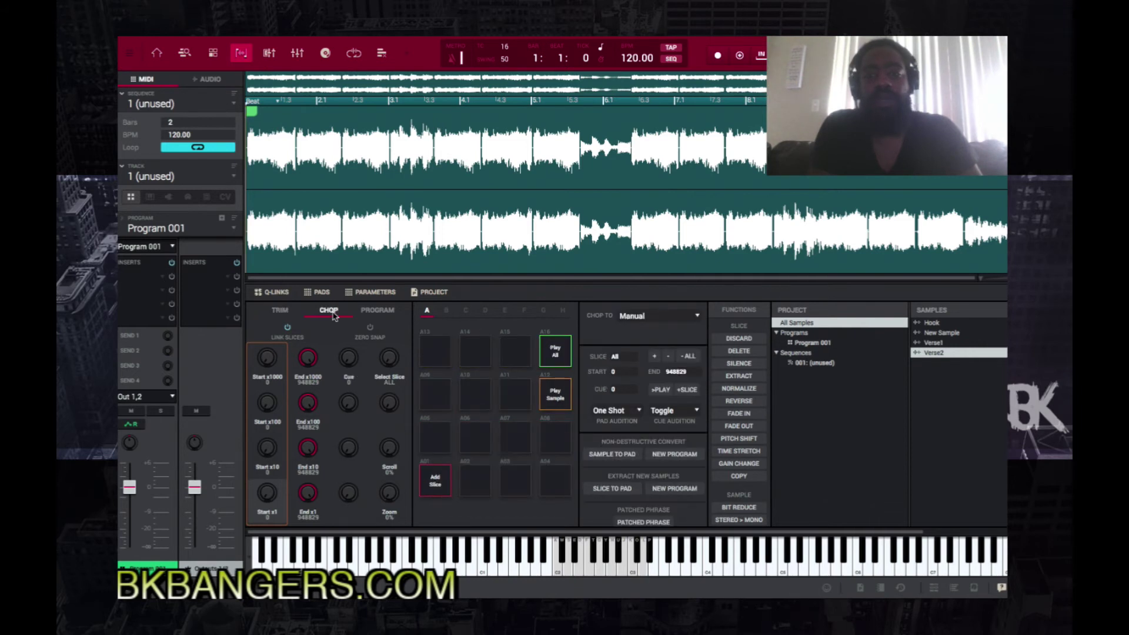
click(679, 321)
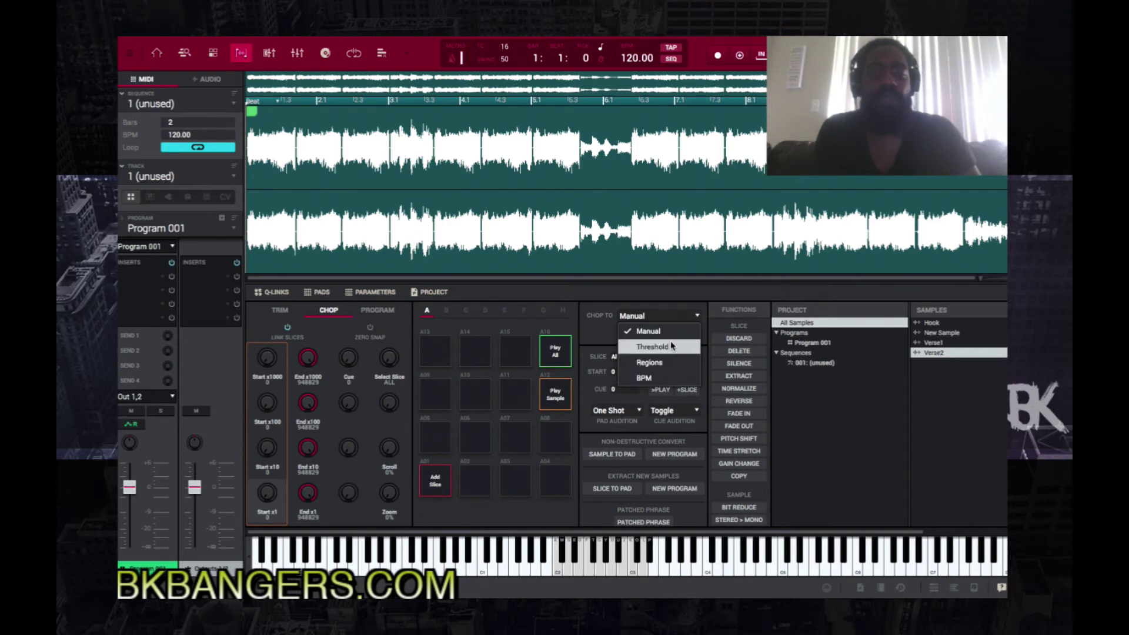
click(670, 341)
Audition the threshold slices of Verse2 on the pads, moving on from bank A to bank C.
key(z)
key(x)
key(x)
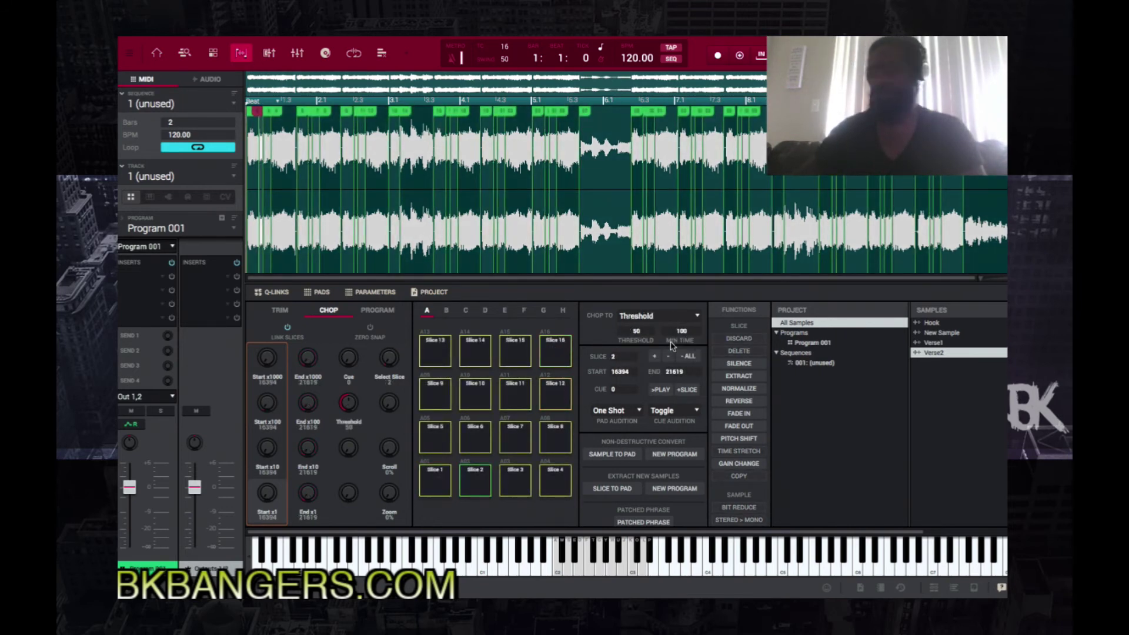
key(c)
key(v)
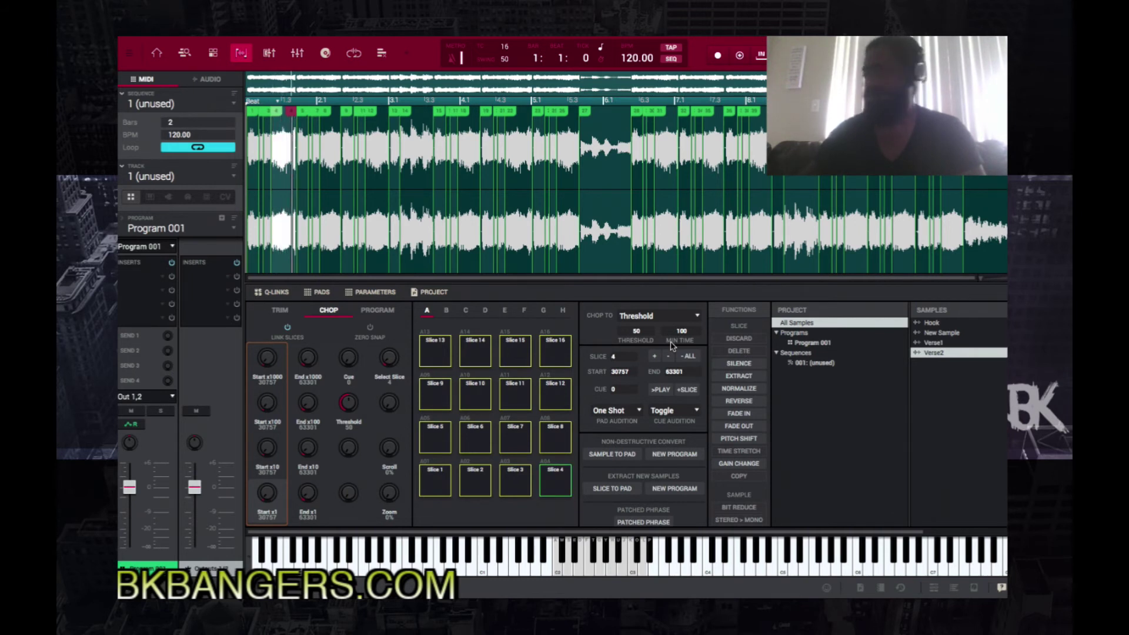
key(1)
key(2)
key(3)
key(4)
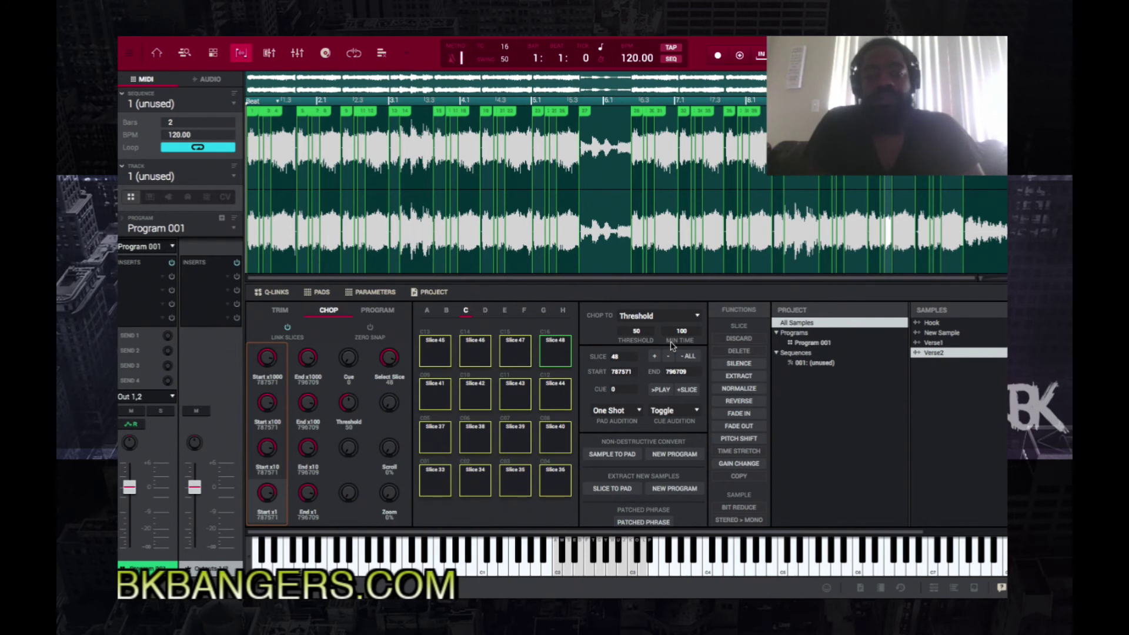
Replace the threshold slices of Verse2 with 16 equal slices, leave the chop mode on Manual, and audition slice 4.
click(659, 315)
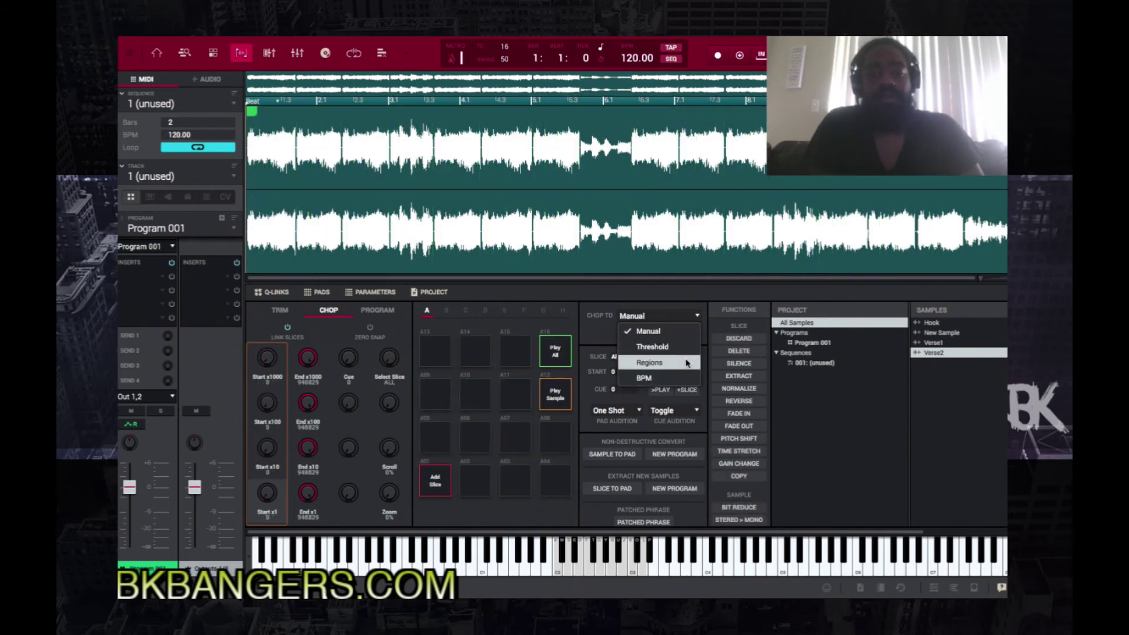
click(653, 330)
key(4)
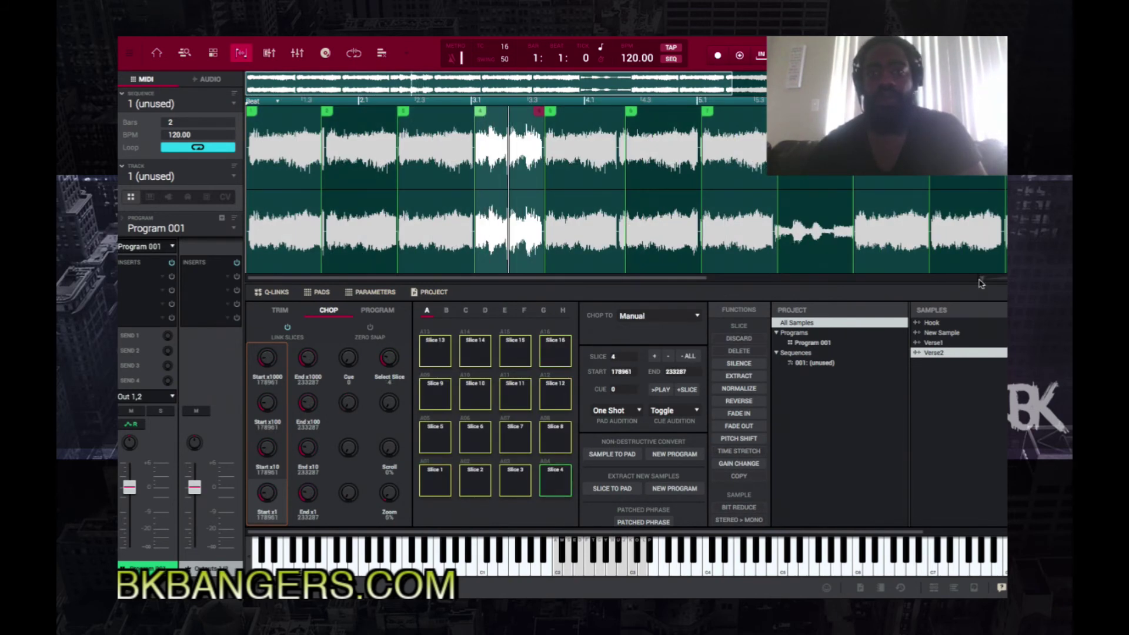
key(4)
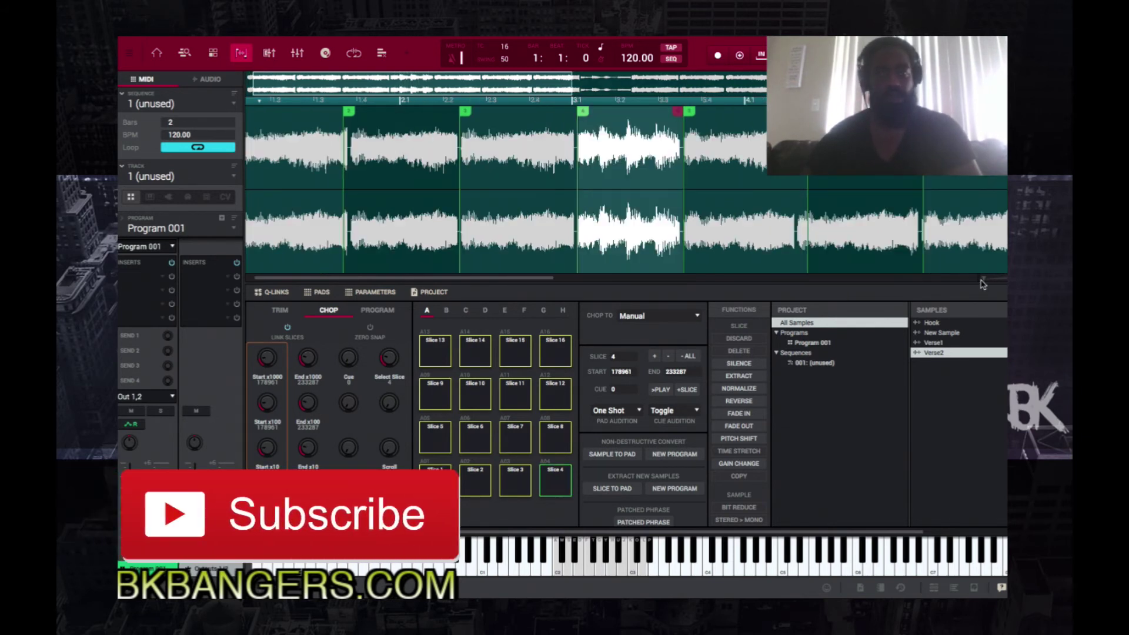
Move the end of slice 4 in Verse2 slightly earlier, to about 232945, where it meets slice 5.
scroll(981, 286, up, 5)
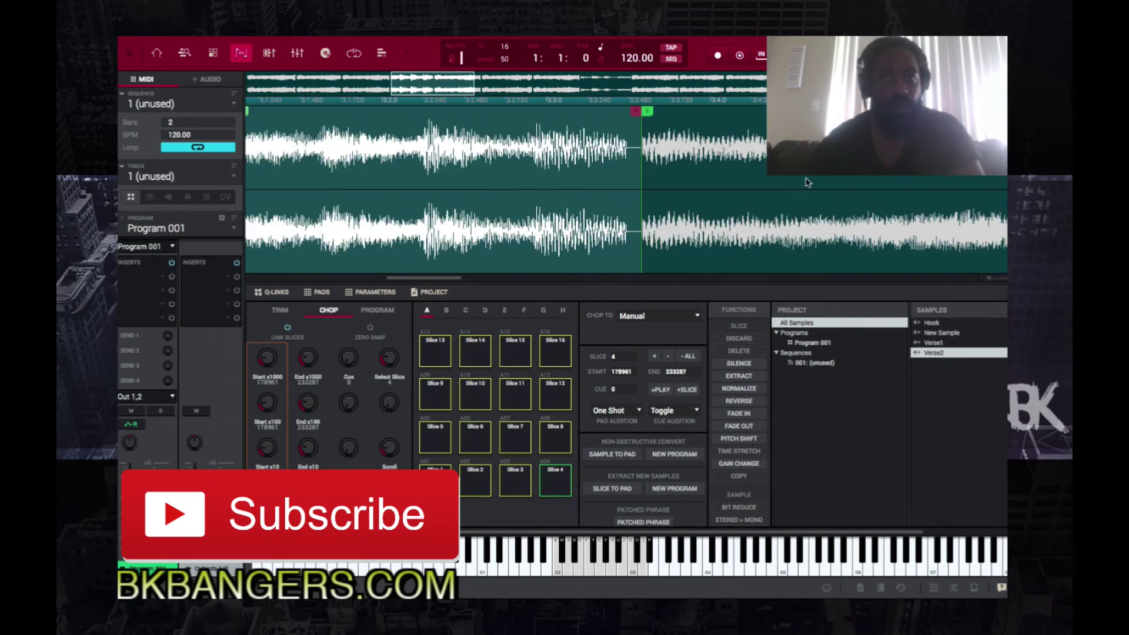
drag(635, 110, 633, 109)
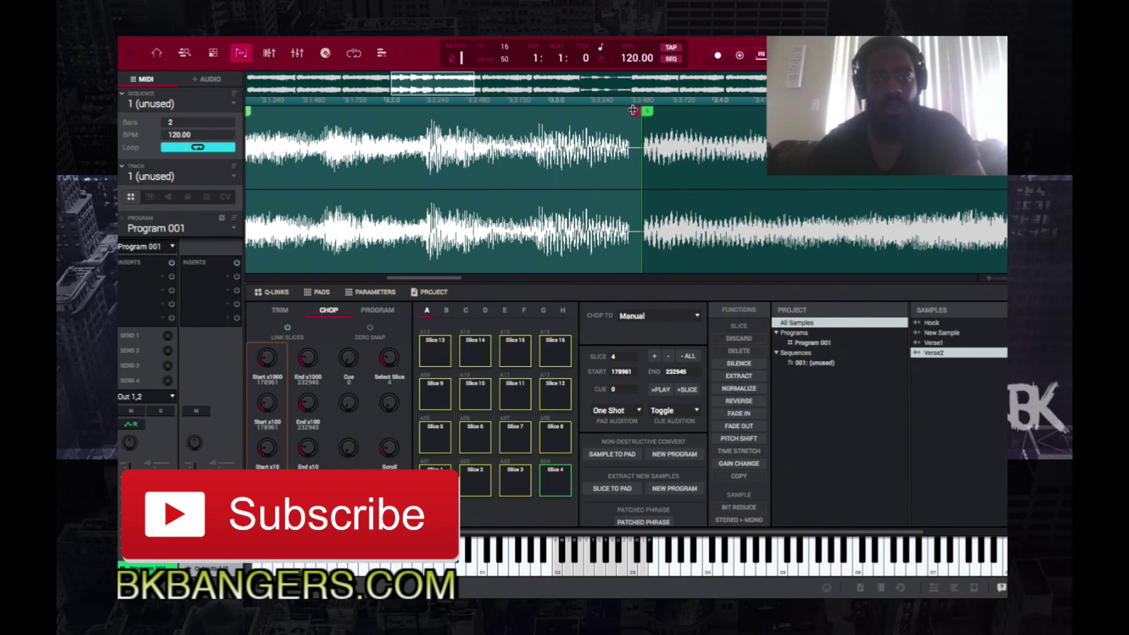
drag(636, 113, 632, 112)
scroll(764, 194, down, 5)
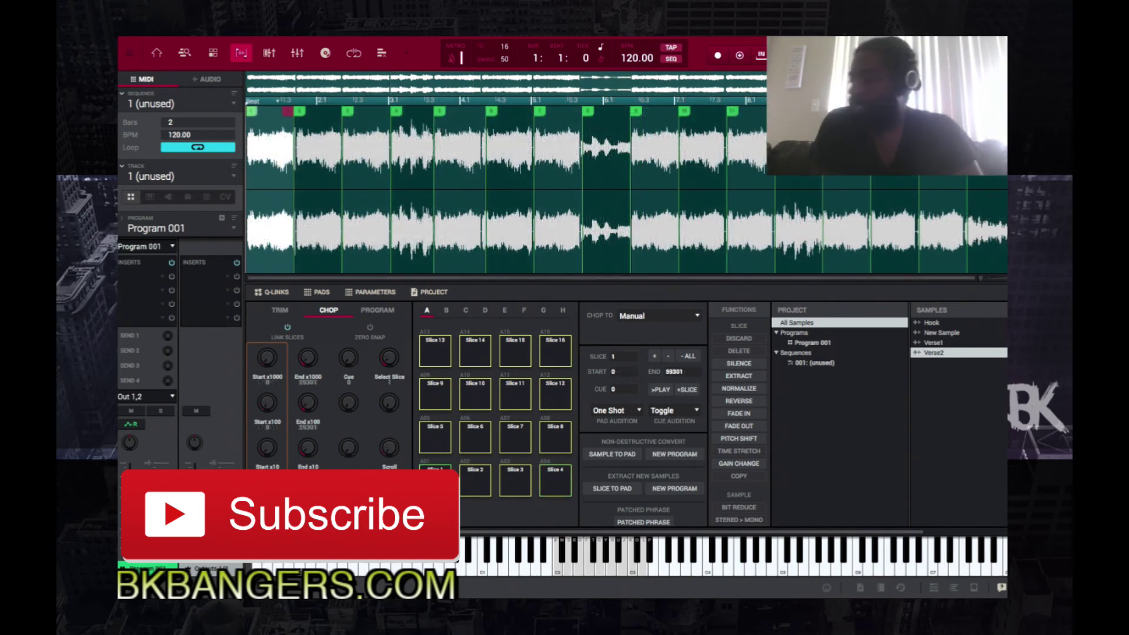
Convert the Verse2 slices to a new drum program using slices, with the slice type Pad Parameters.
click(676, 455)
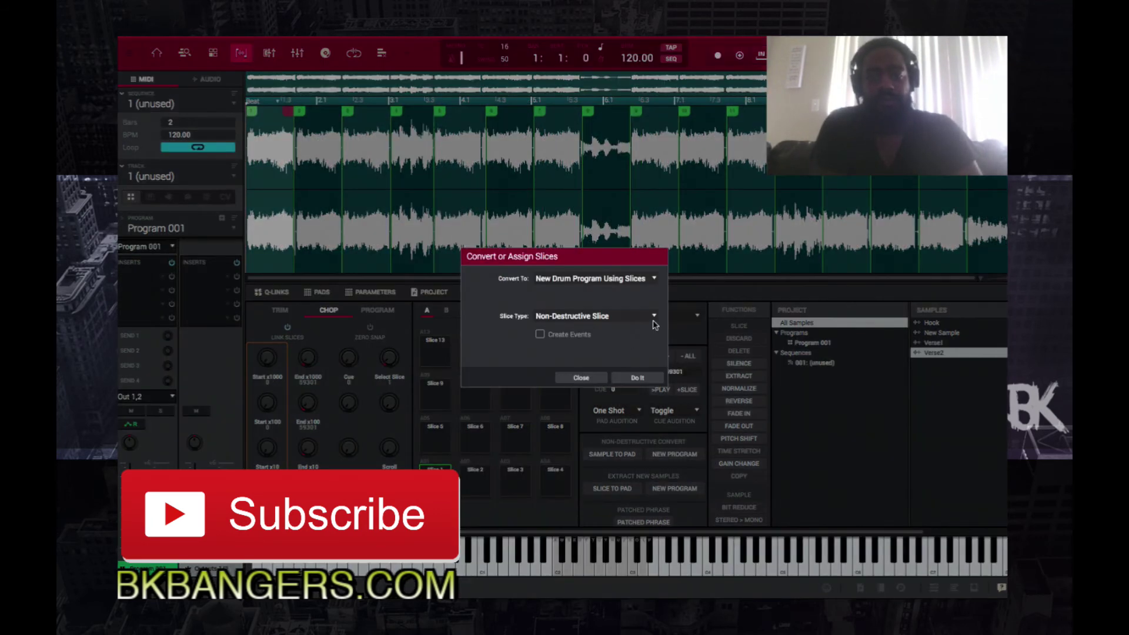
click(654, 317)
click(651, 346)
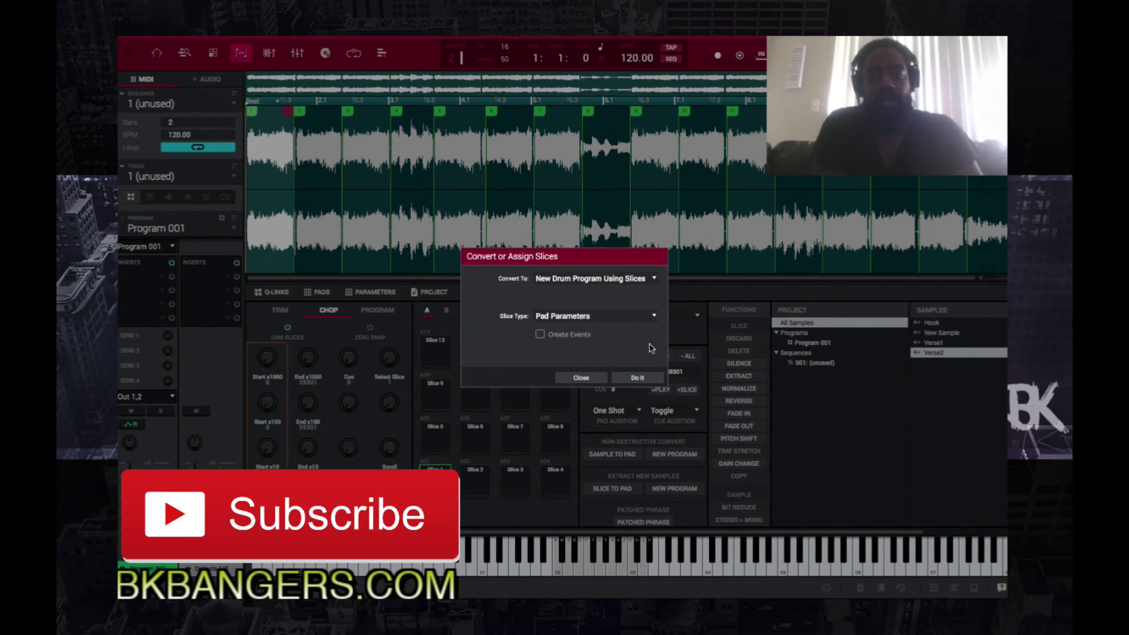
click(644, 378)
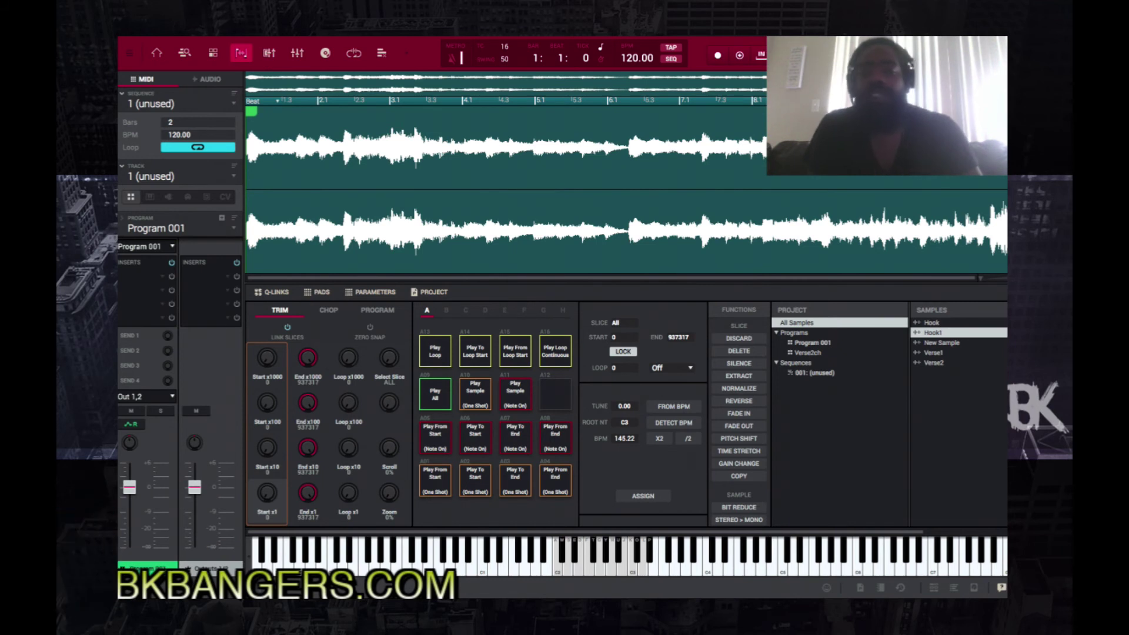
Chop Hook1 into 16 regions, convert them to a new drum program with slice type Pad Parameters, and play slice 1.
click(327, 311)
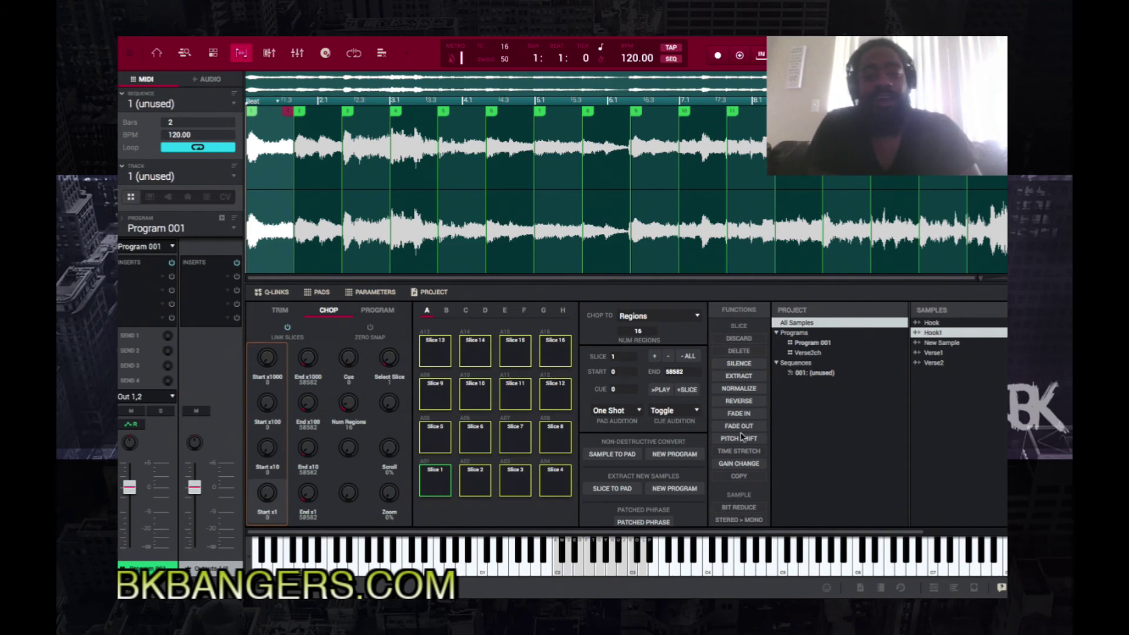
click(674, 455)
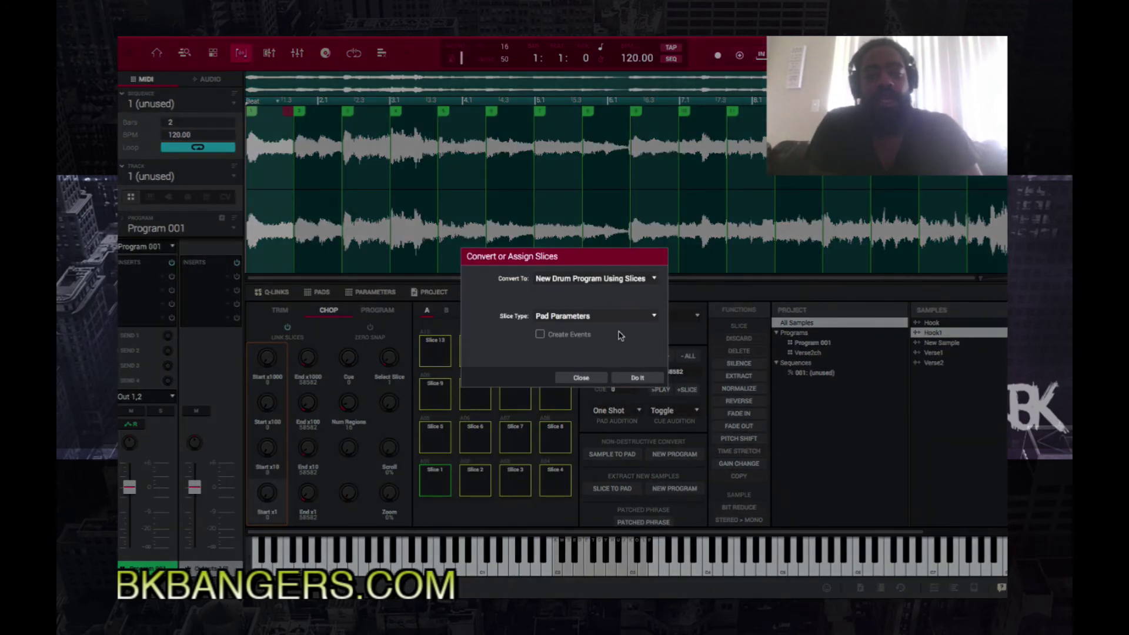
click(639, 378)
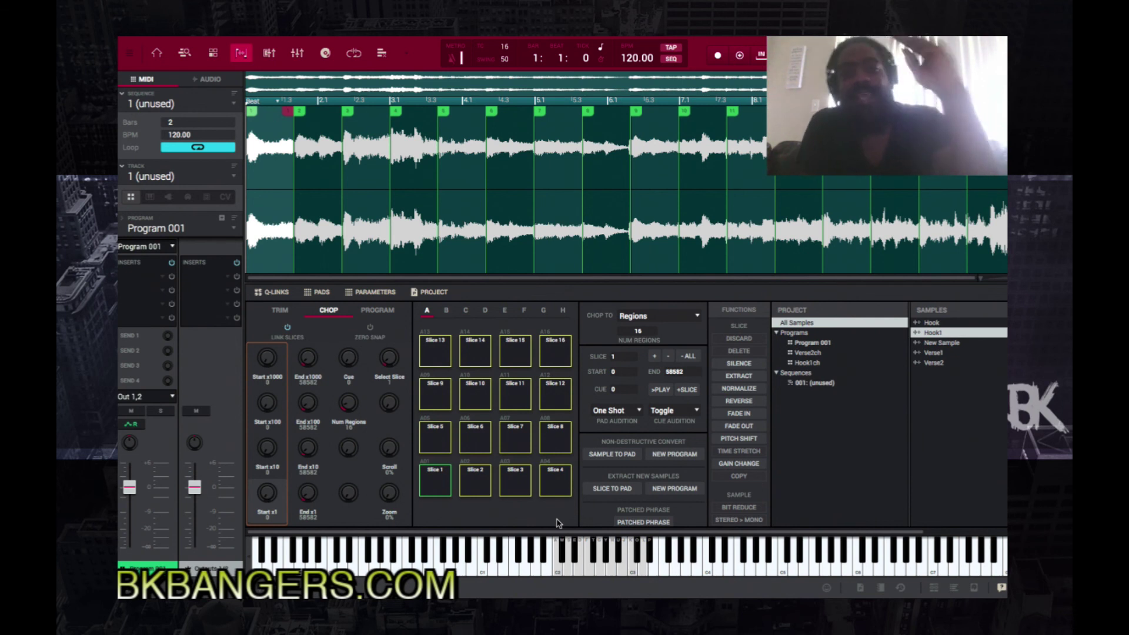
key(space)
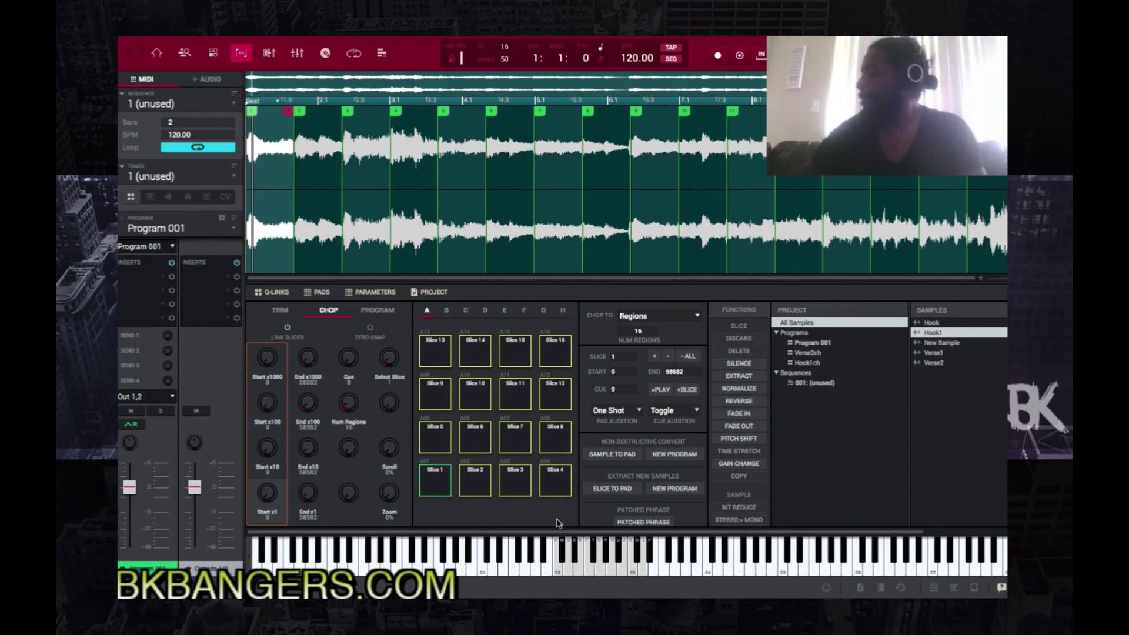